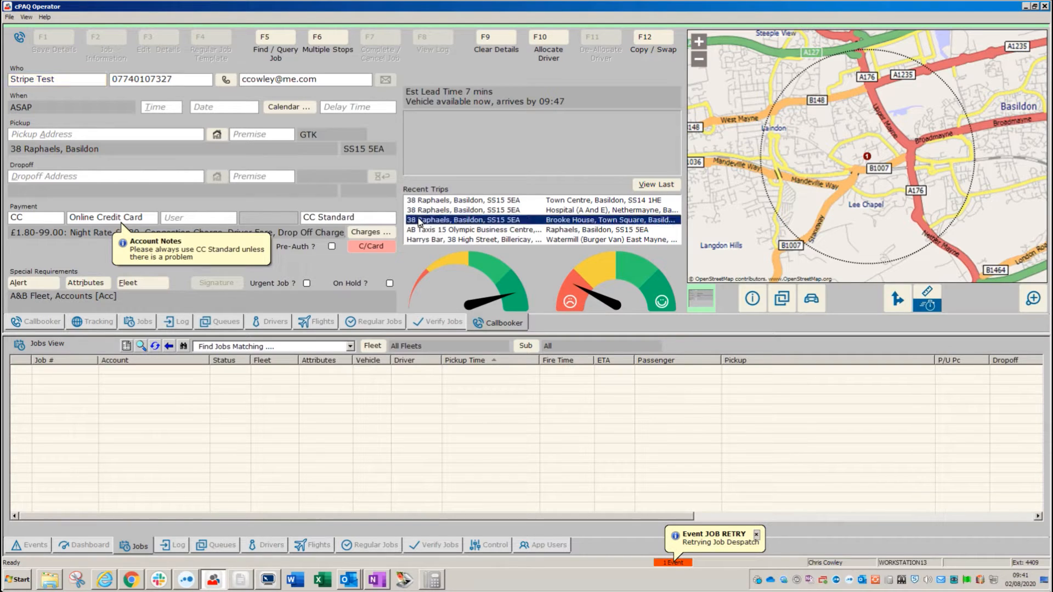
Fill the dropoff from the Brooke House trip and switch payment to *CASH* Cash Bookings (£7.00).
click(22, 217)
double_click(22, 217)
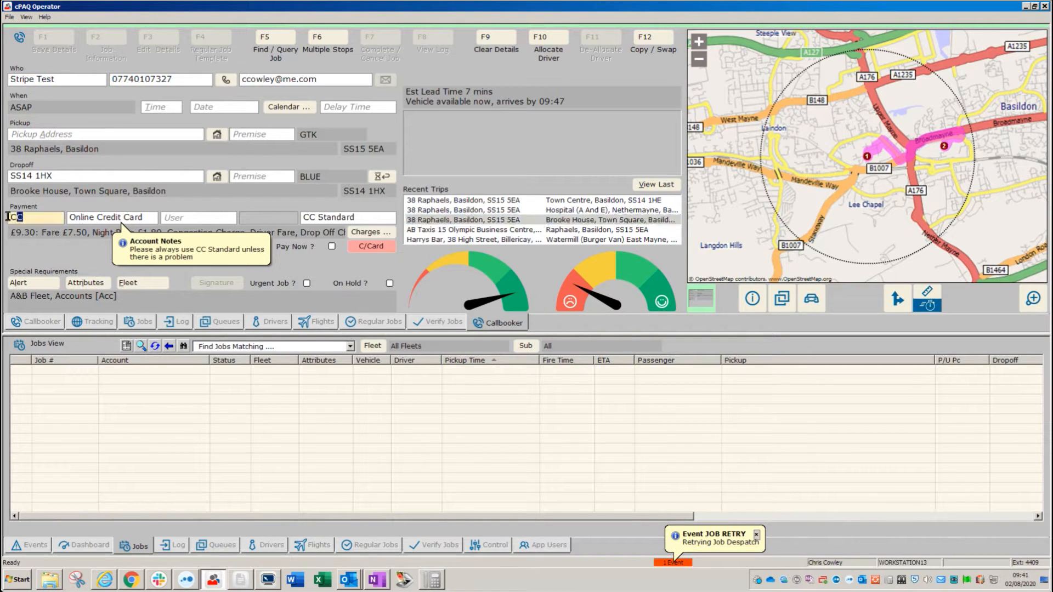
text(*CASH)
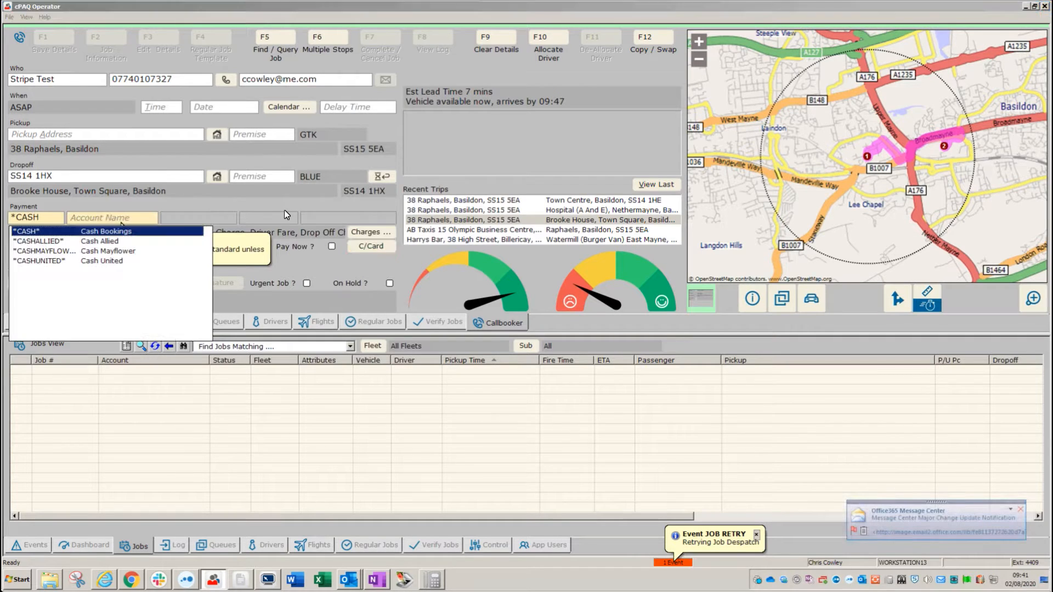
click(39, 230)
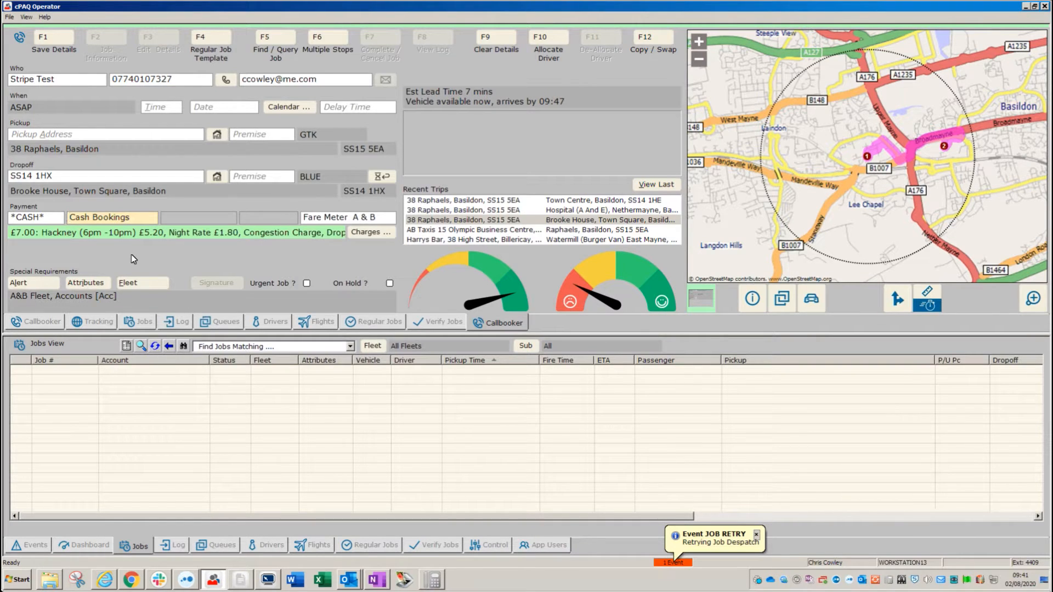
Set the pickup time to 12:00 Sun 02/08/2020 and put the booking on hold.
click(175, 109)
text(100)
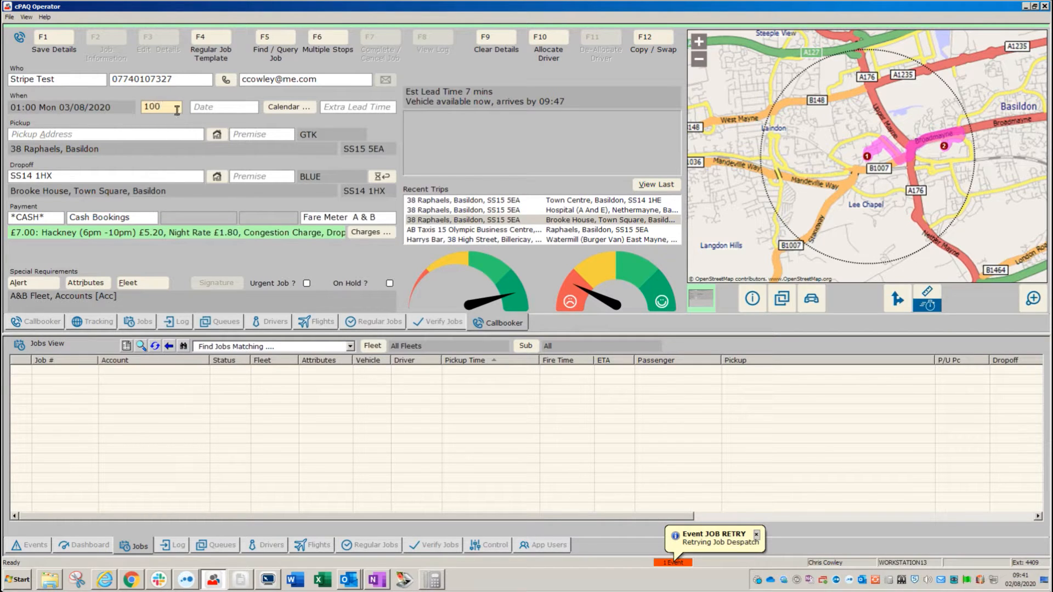
key(BackSpace)
key(BackSpace)
text(2)
key(Tab)
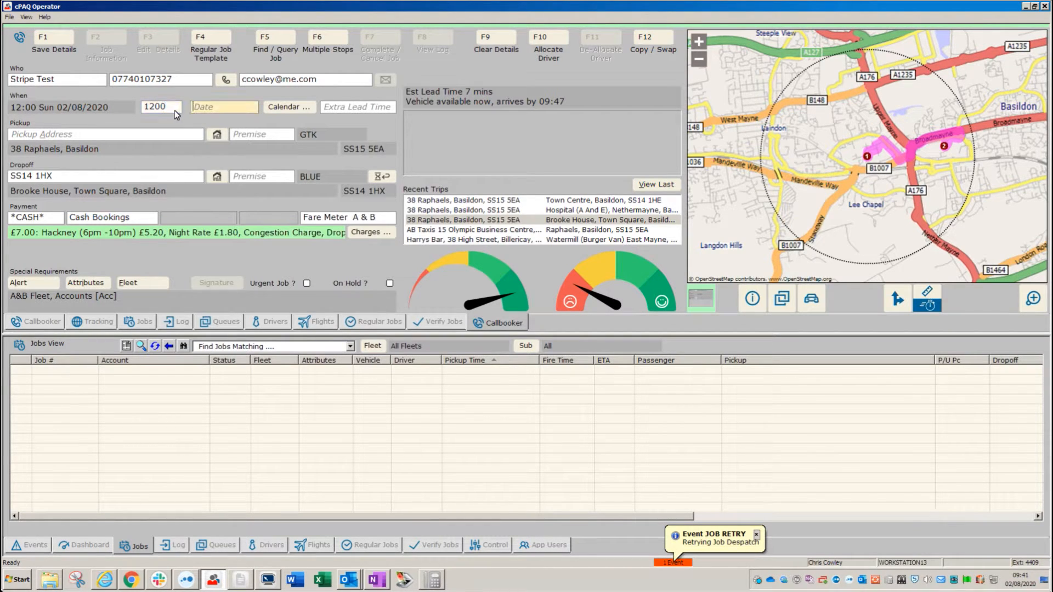
click(389, 283)
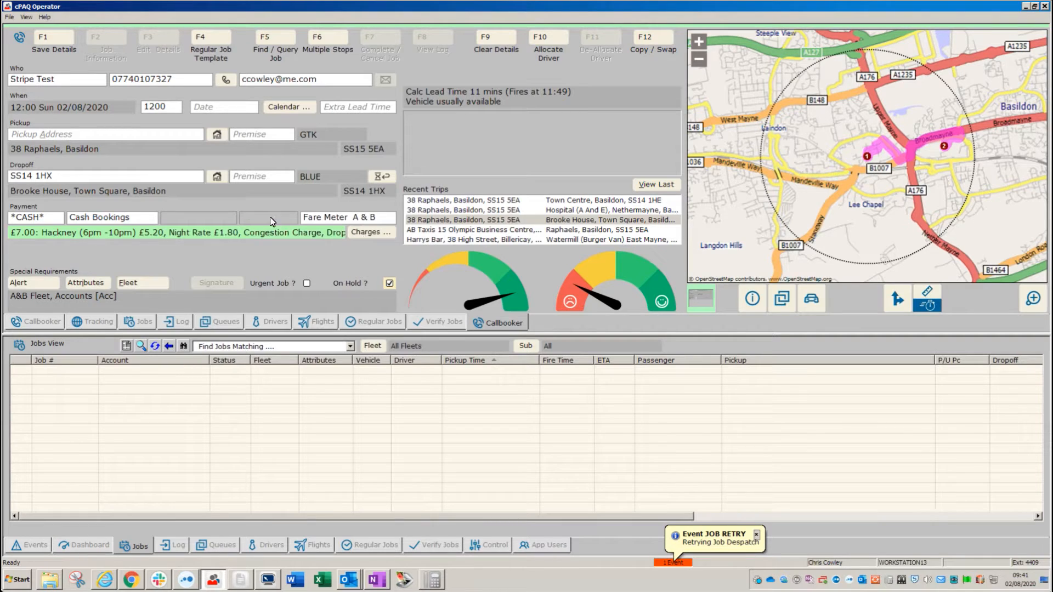
Replace the Fare Meter A & B job type with Stripe 3D CC, raising the fare to £9.25.
drag(381, 217, 300, 211)
key(Delete)
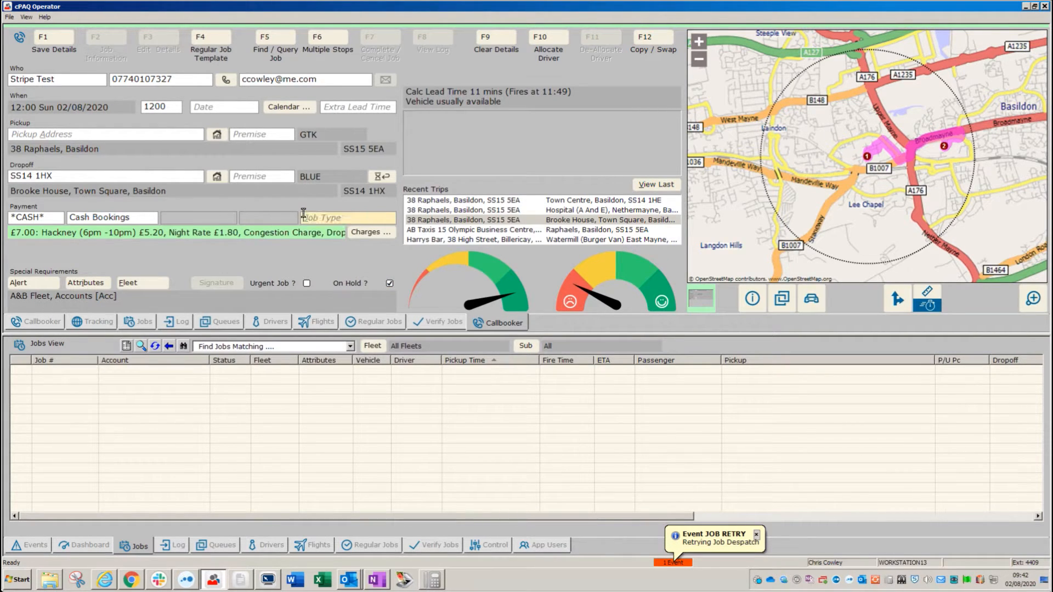
text(str)
click(335, 241)
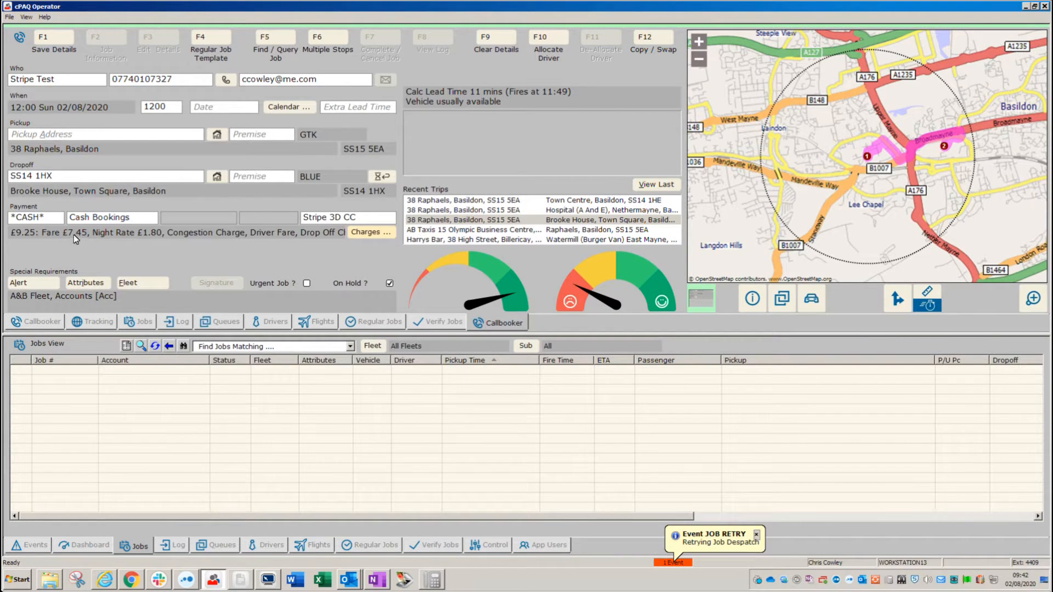
click(301, 219)
text(fare)
key(Return)
click(329, 231)
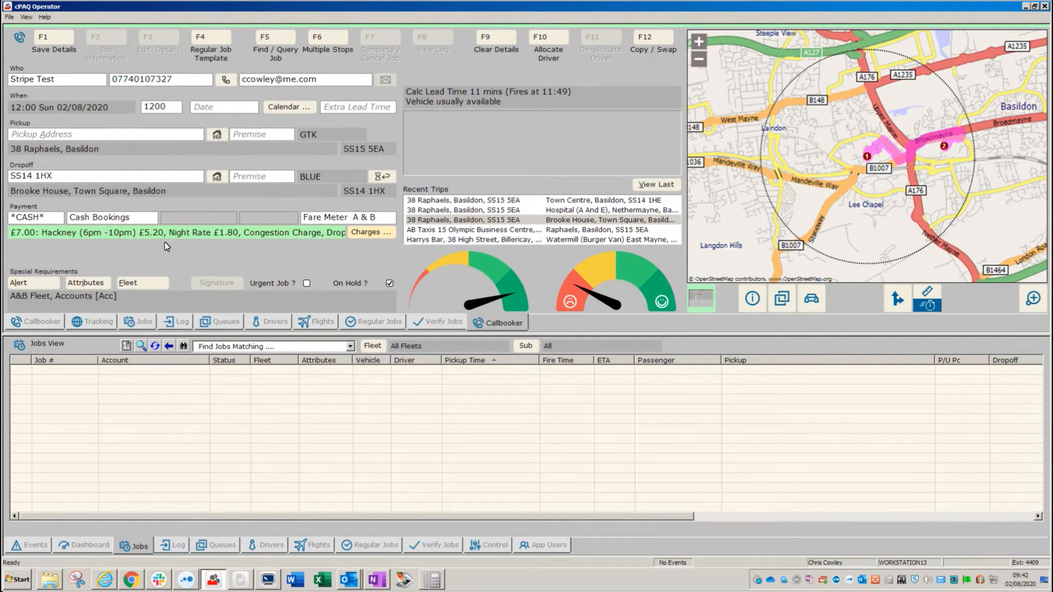
drag(382, 218, 295, 219)
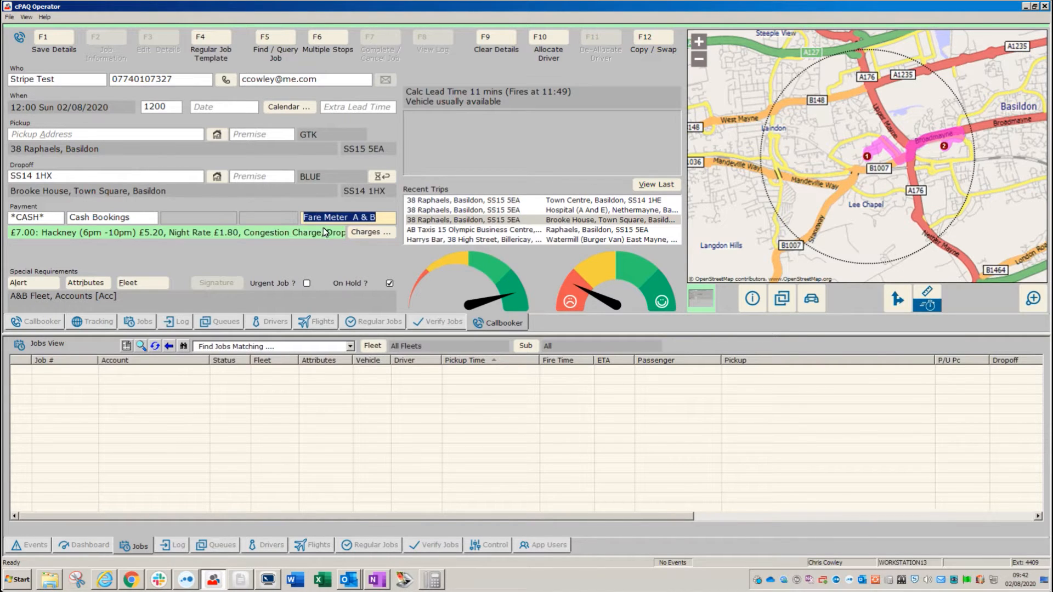
text(stri)
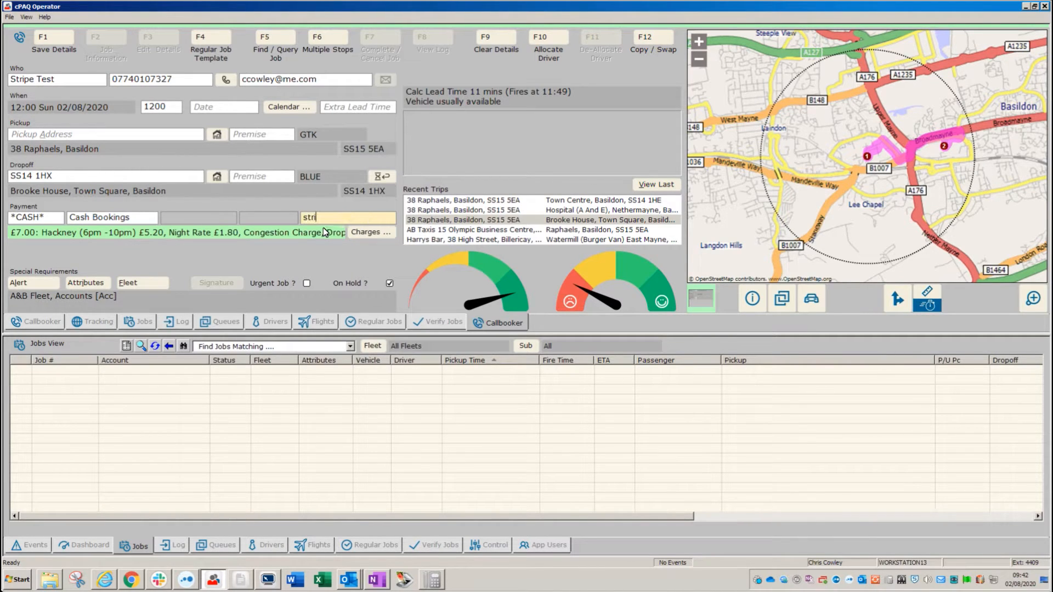
click(327, 241)
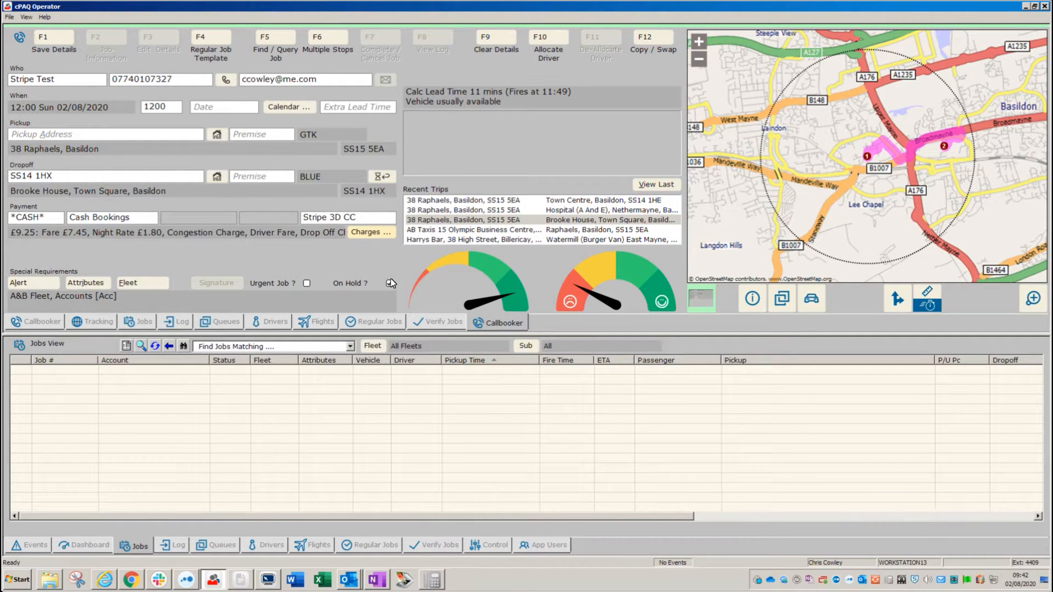
key(Down)
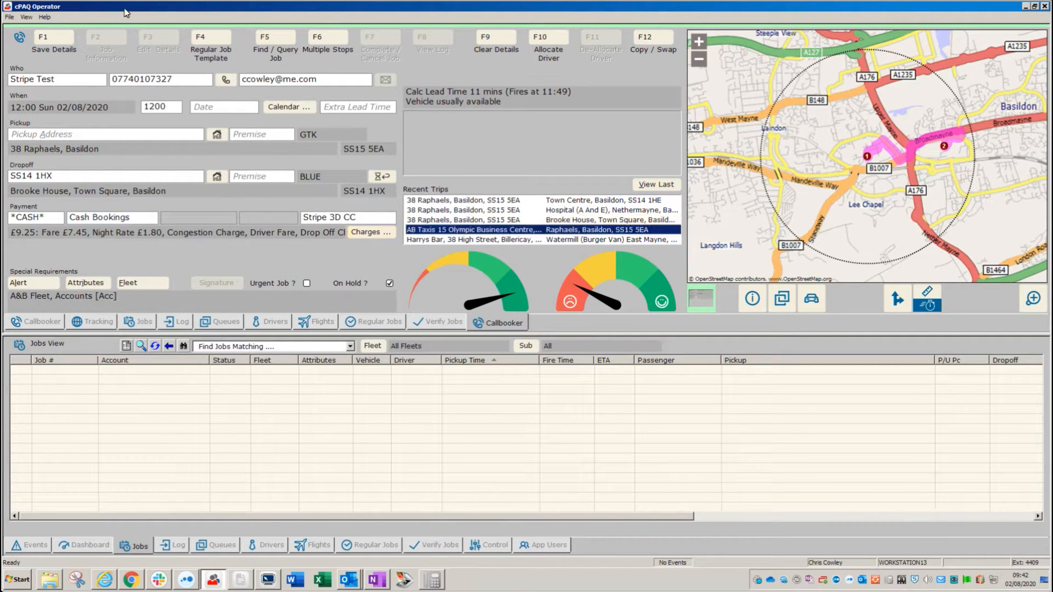
click(54, 34)
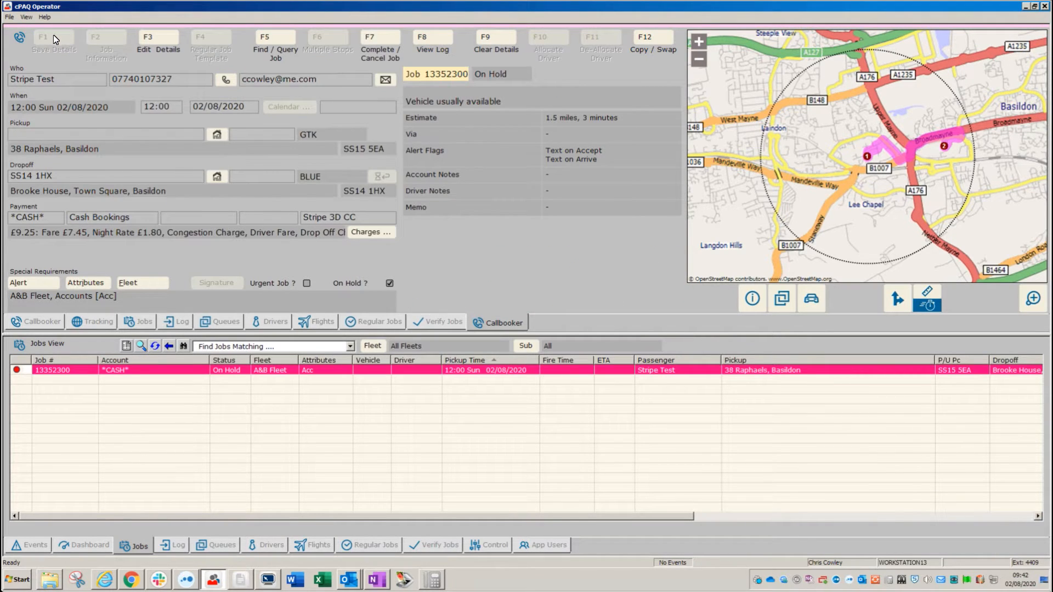
click(225, 81)
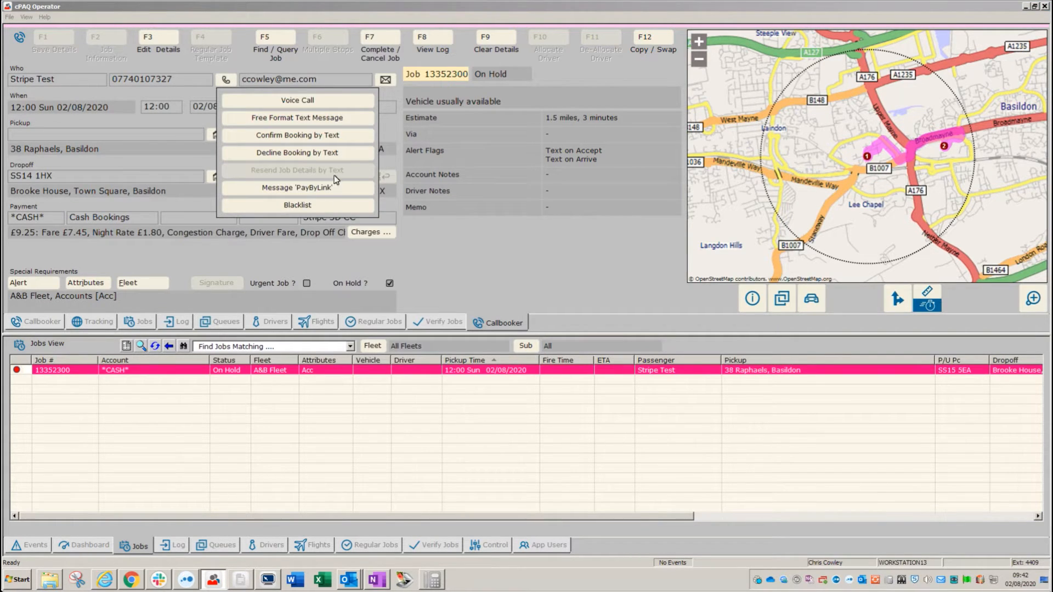
click(386, 79)
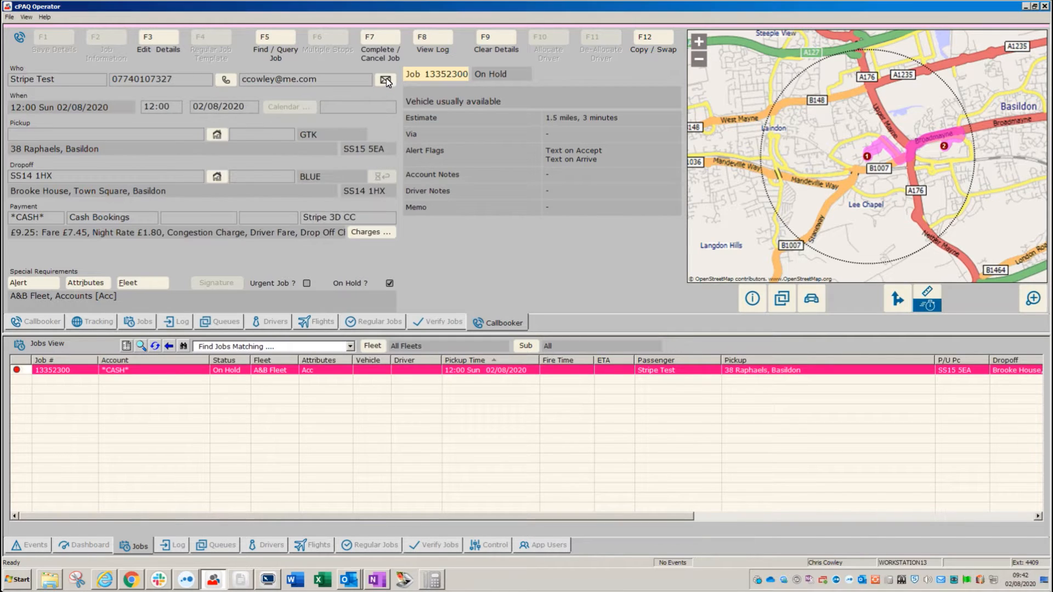
click(386, 77)
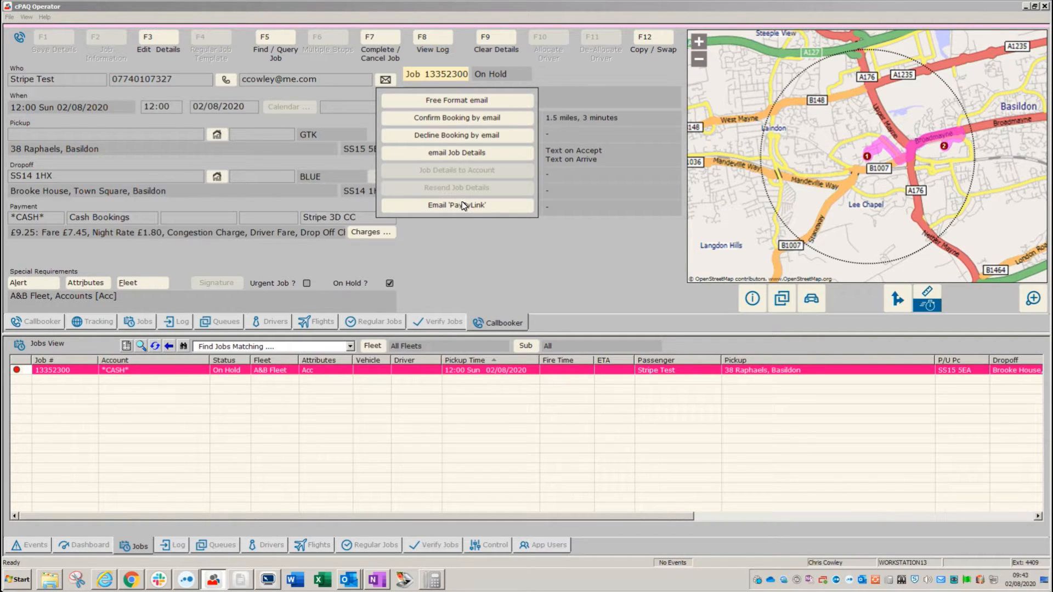
click(226, 81)
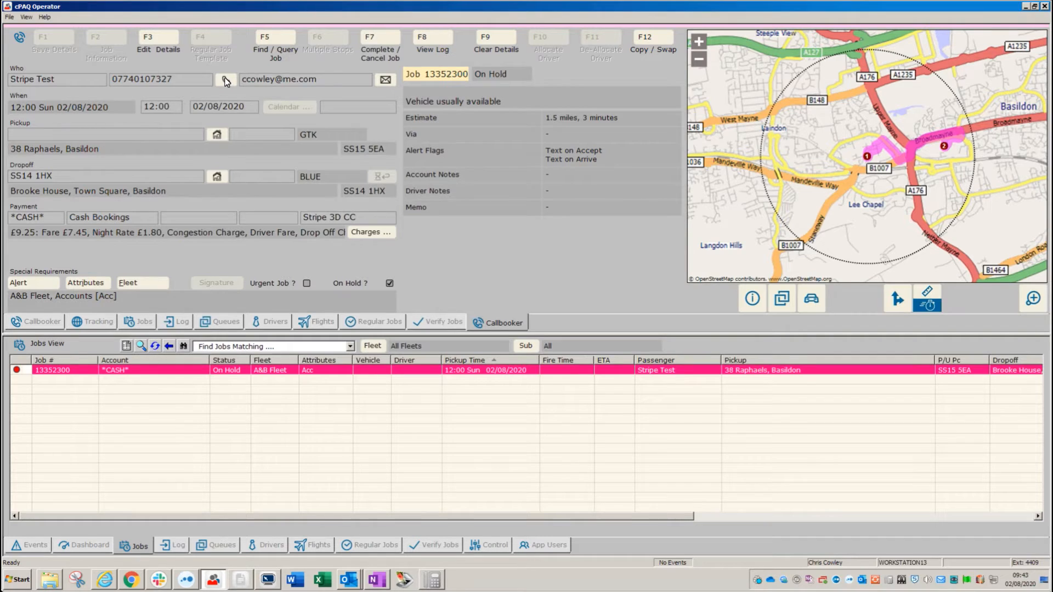
Text the pay-by-link for job 13352300 to the passenger's phone.
click(226, 81)
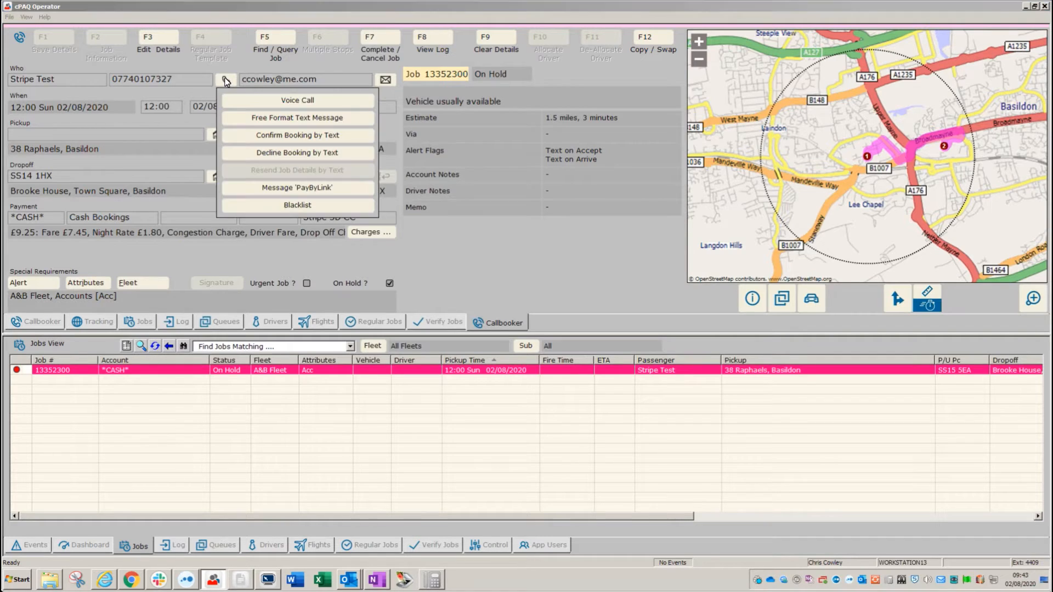
click(281, 187)
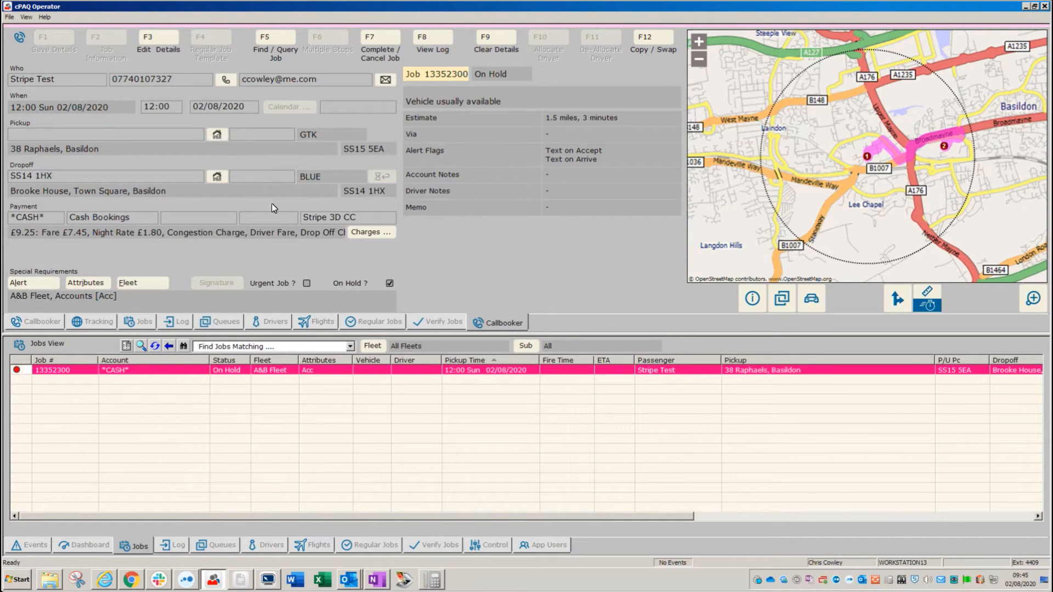
Reload job 13352300 to show Online Credit Card via STRIPE payment at £9.30.
click(204, 371)
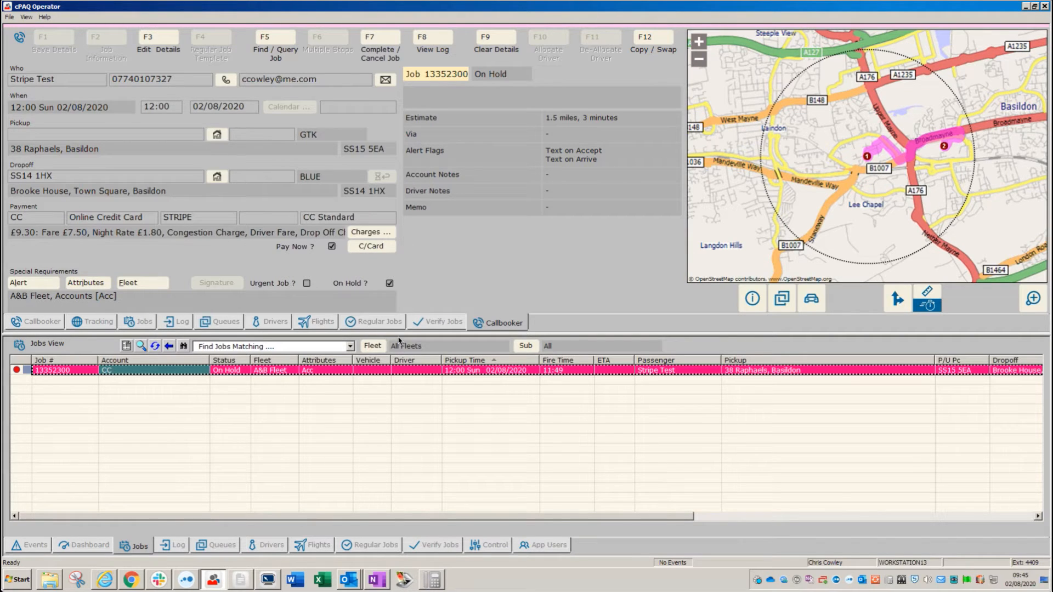
click(434, 43)
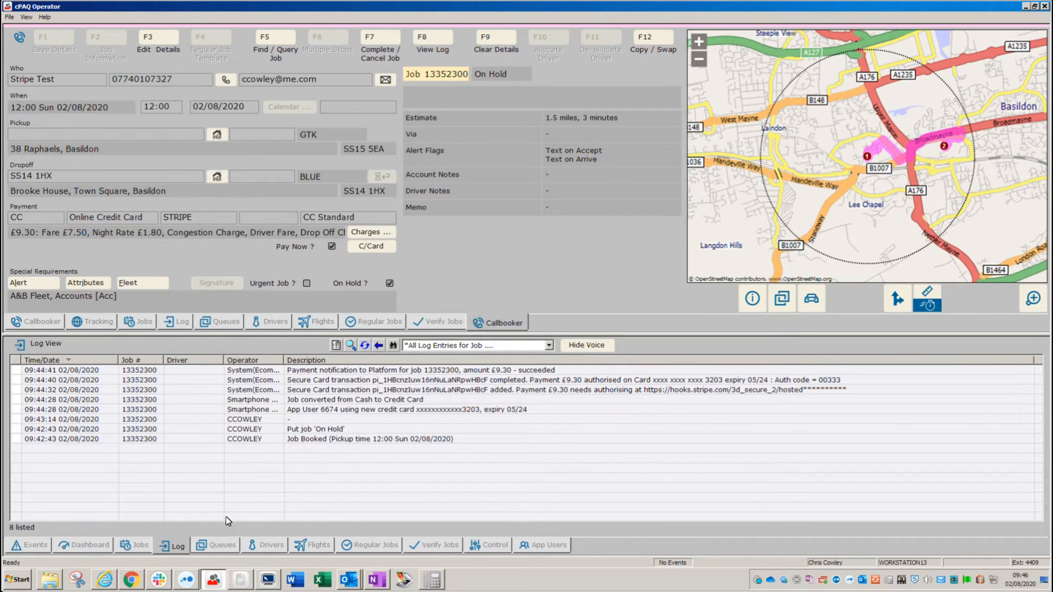
click(138, 548)
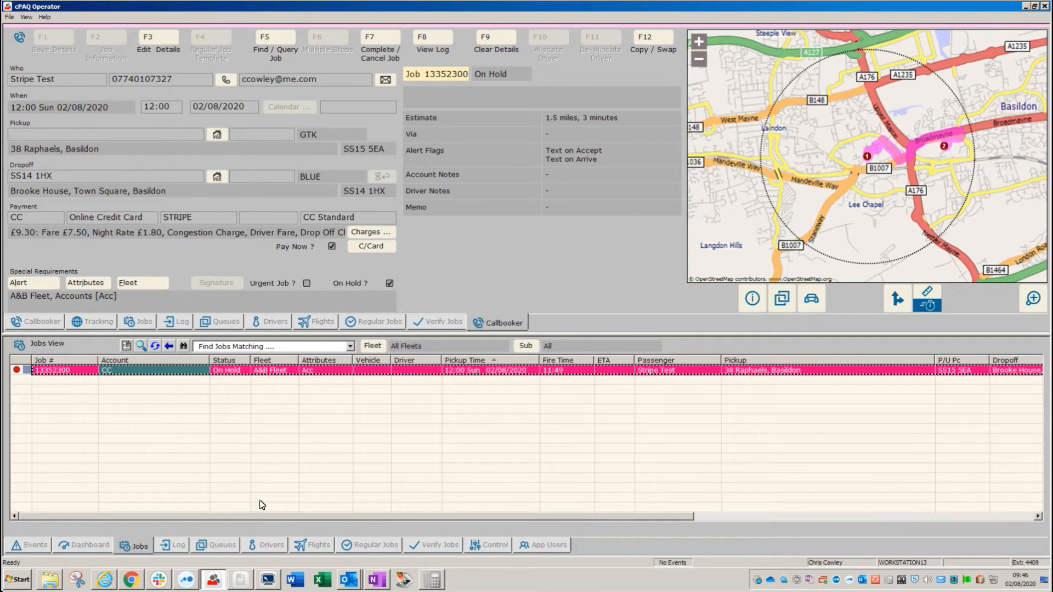
Quick-cancel job 13352300 as Passenger Cancelled and refresh the Jobs View list.
right_click(311, 370)
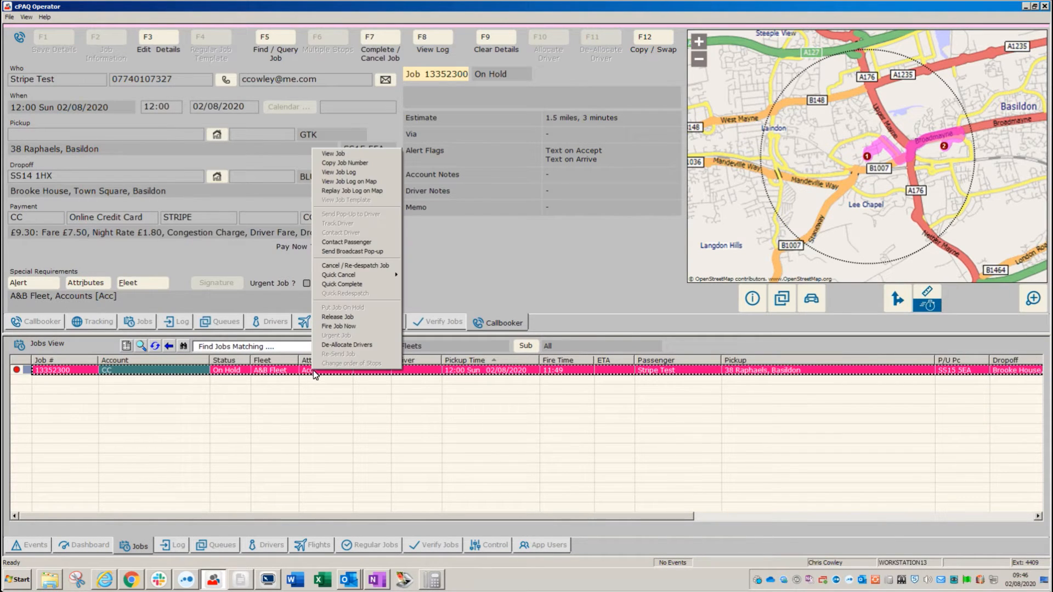
mouse_move(372, 274)
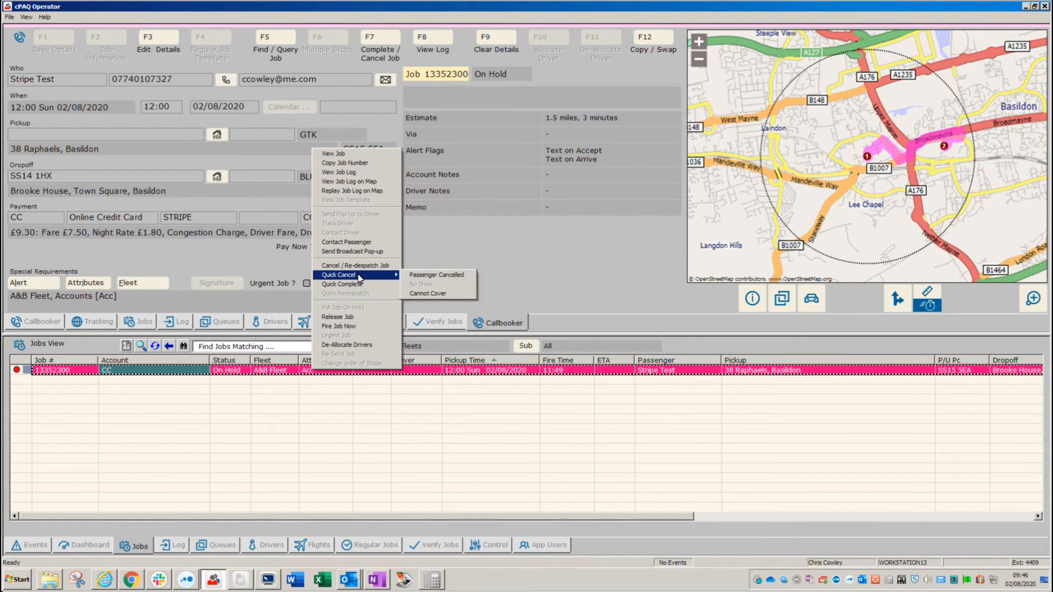
click(433, 275)
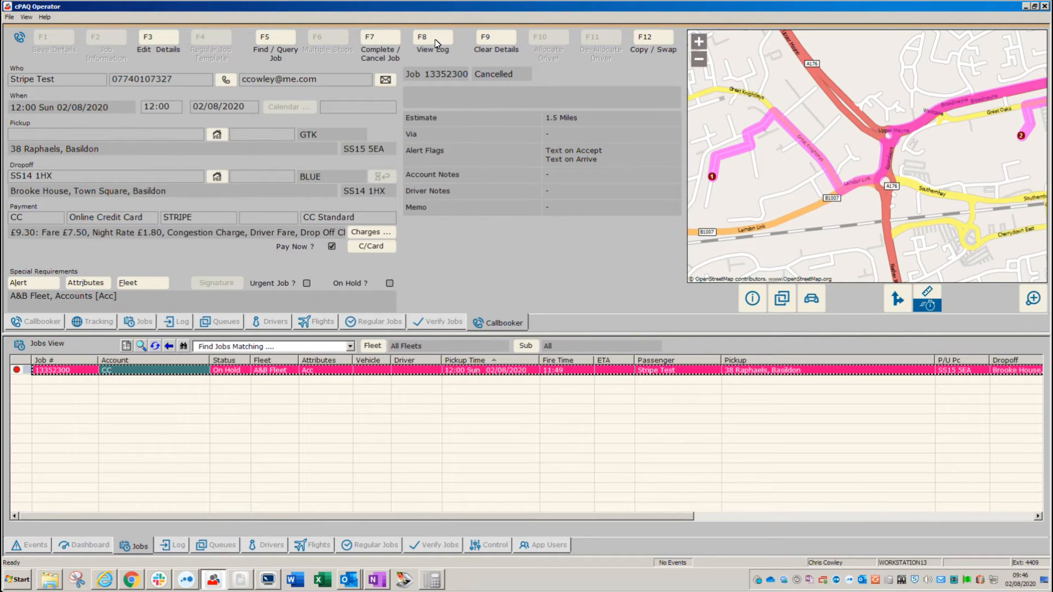
click(154, 346)
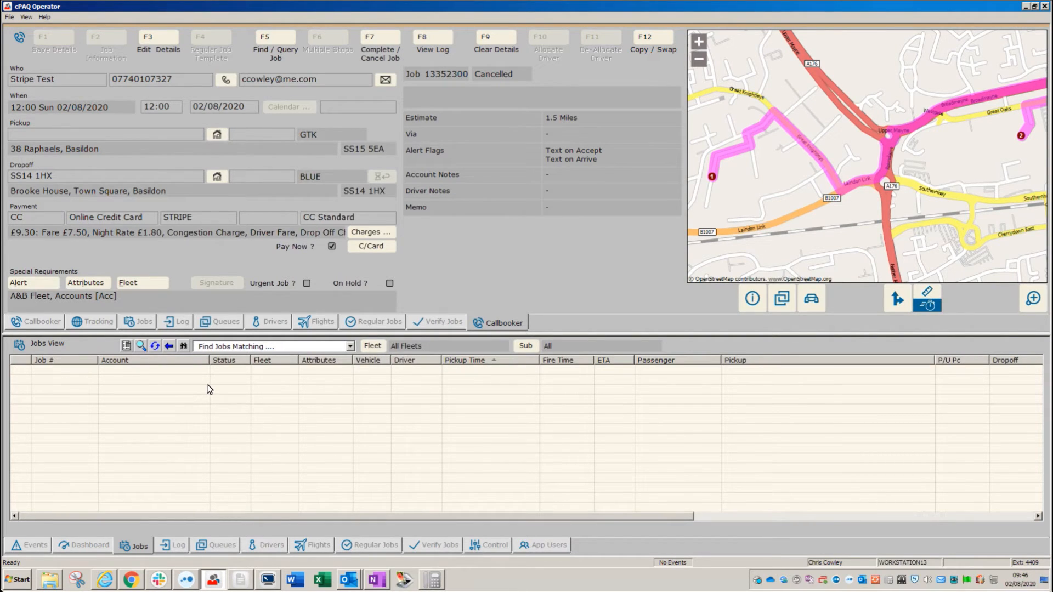
Clear the booking form and load the test customer from the caller's phone number.
click(503, 40)
click(134, 81)
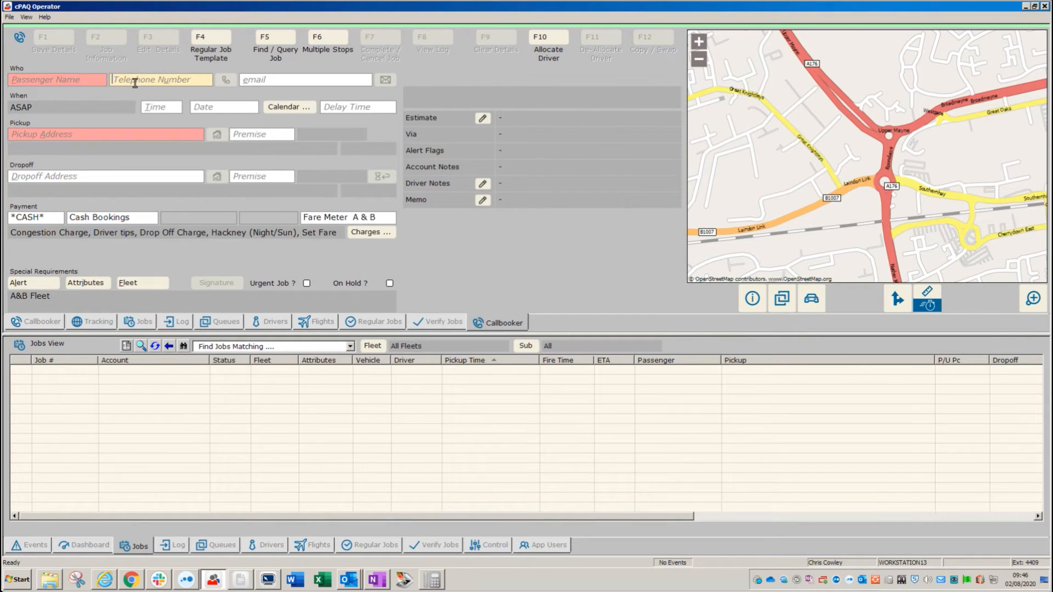
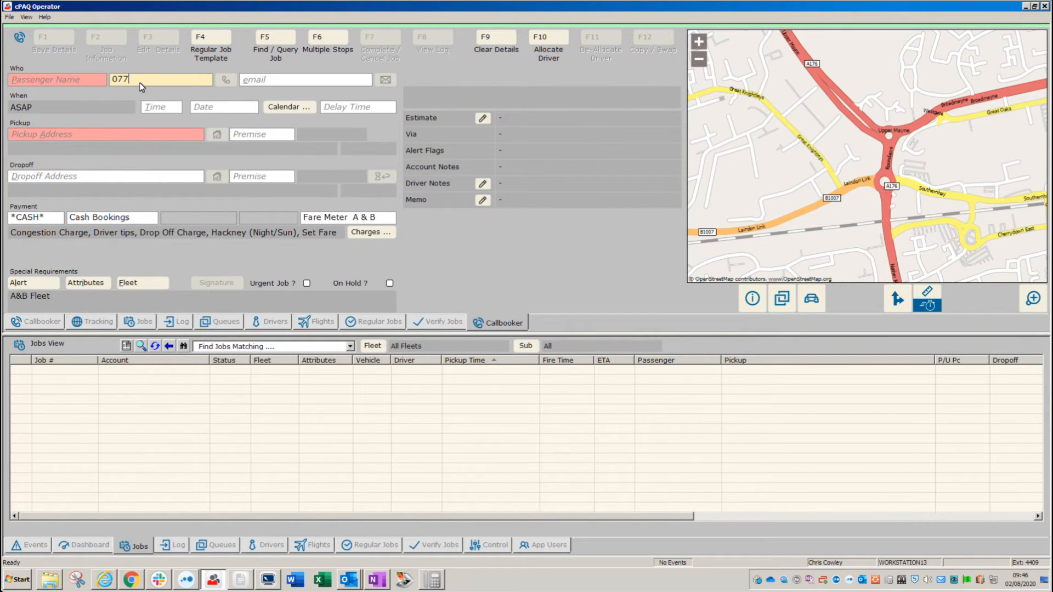
key(Return)
Set payment to *CASH* Cash Bookings and the dropoff to Town Centre, Basildon SS14 1HE.
click(39, 216)
text(*CASH)
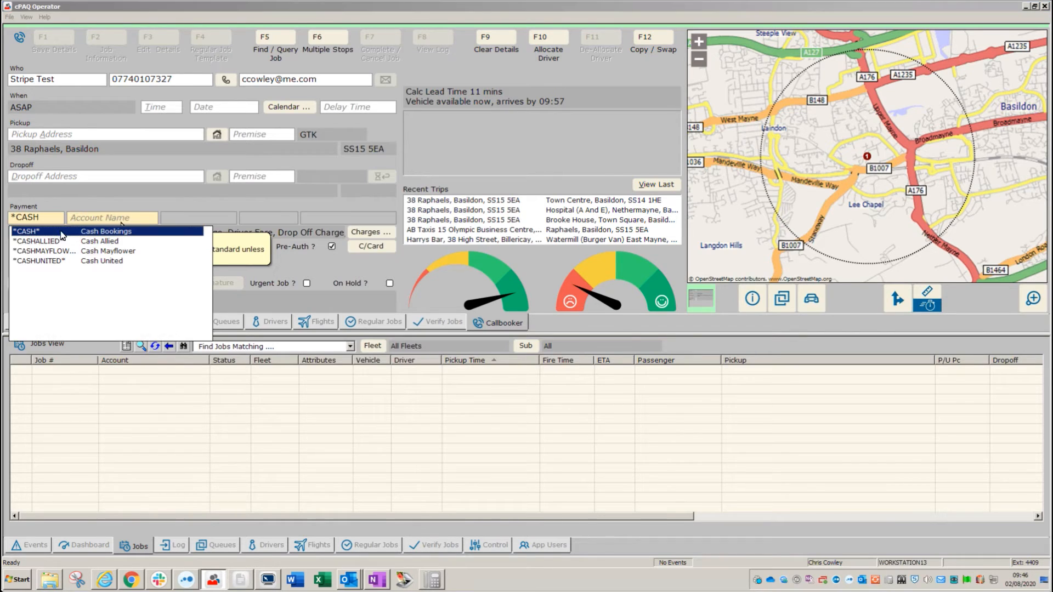
click(53, 234)
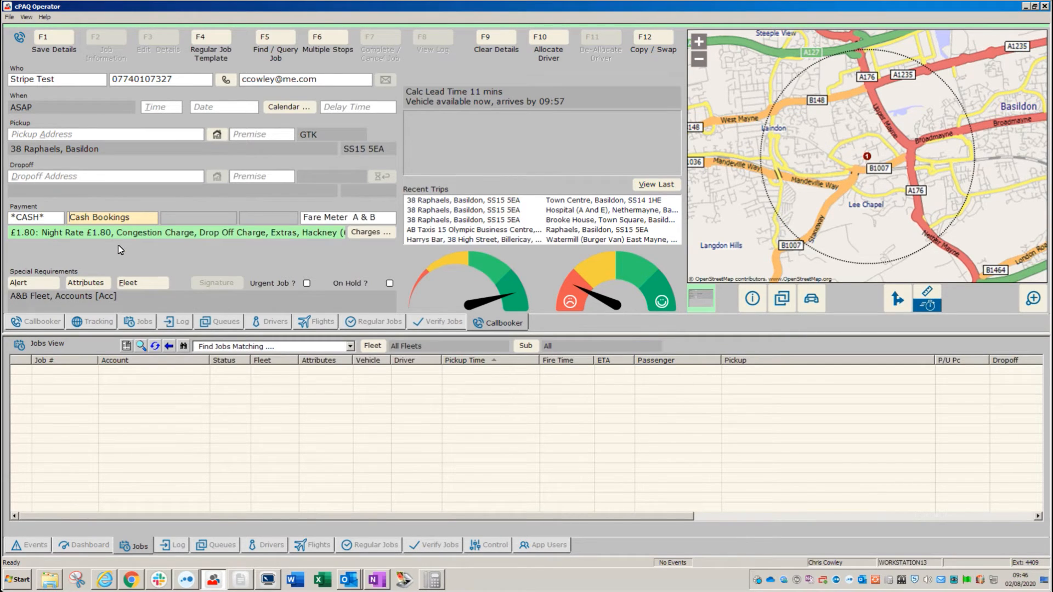
click(39, 174)
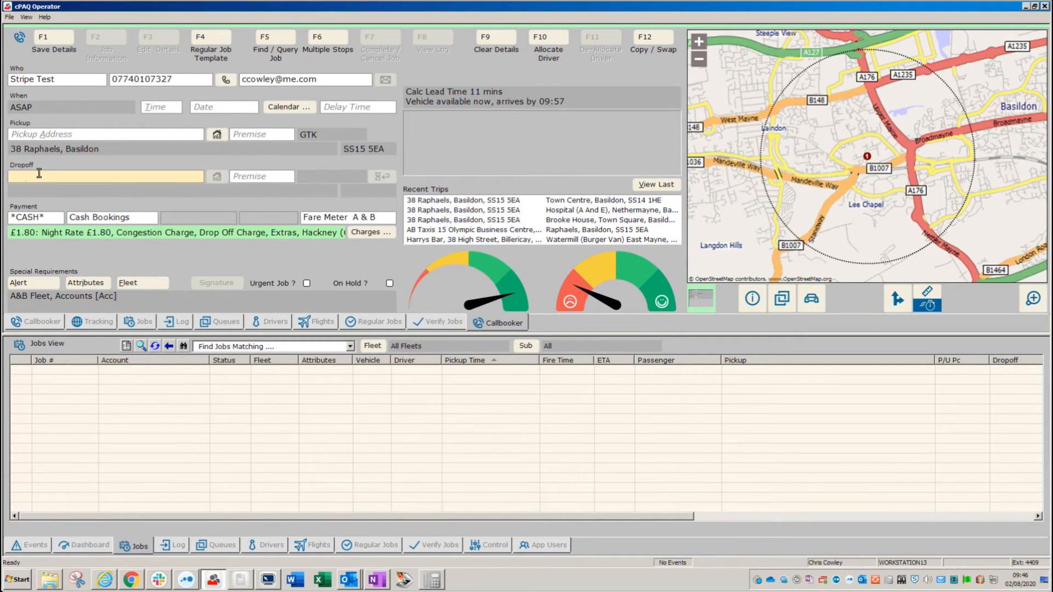
text(tc)
key(Return)
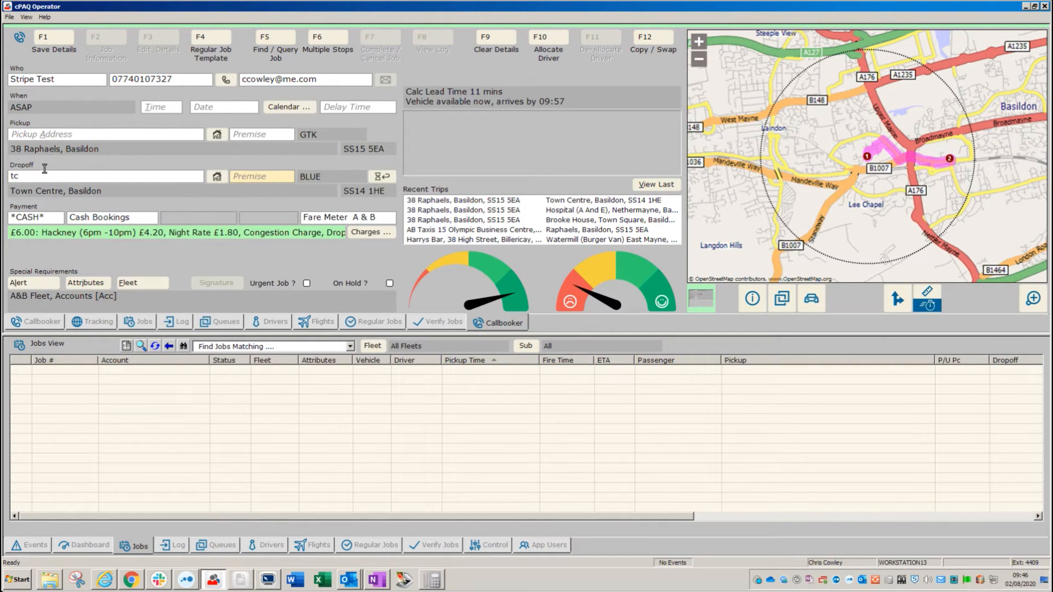
click(383, 215)
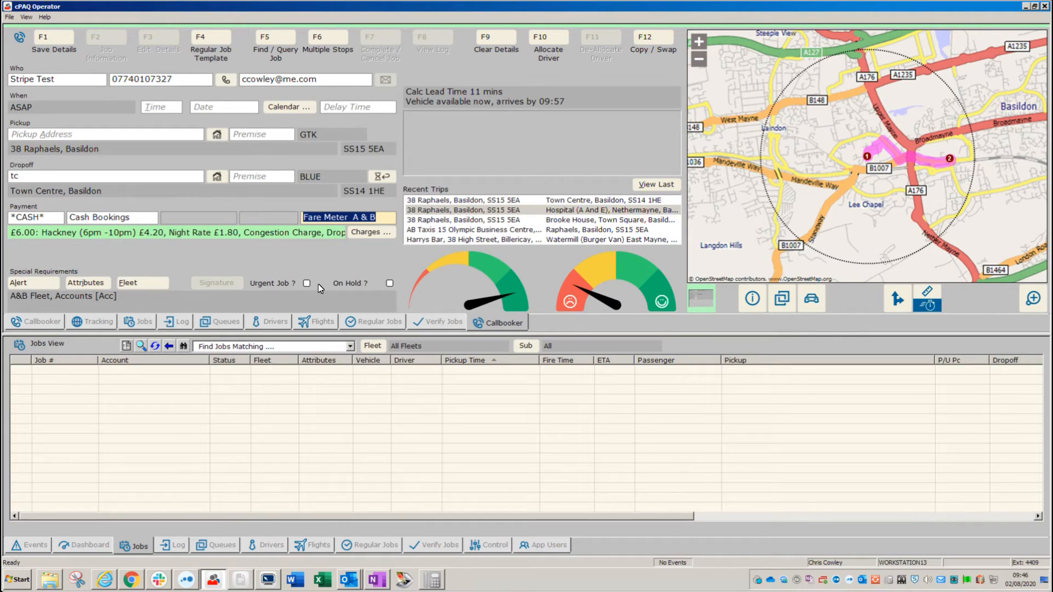
Charge the fare to Stripe 3D CC (£9.25), mark it On Hold, and save as job 13352303.
text(str)
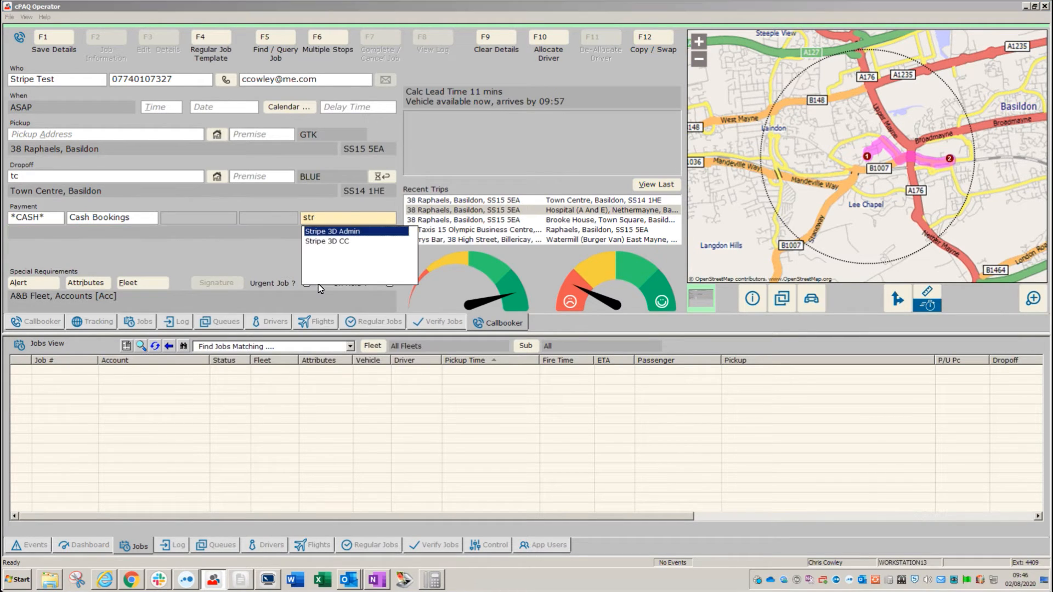
click(331, 240)
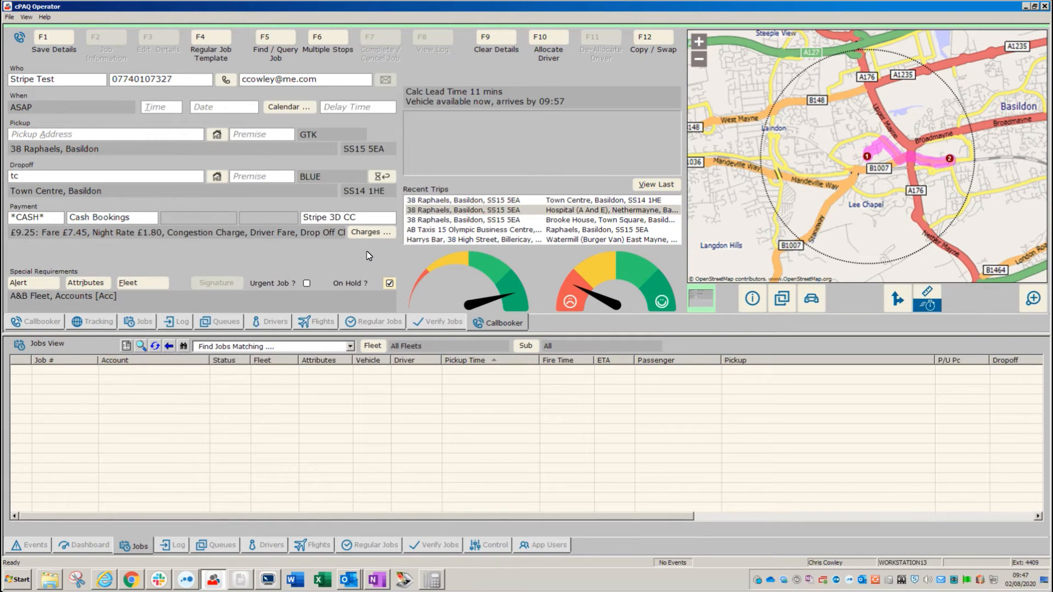
click(409, 239)
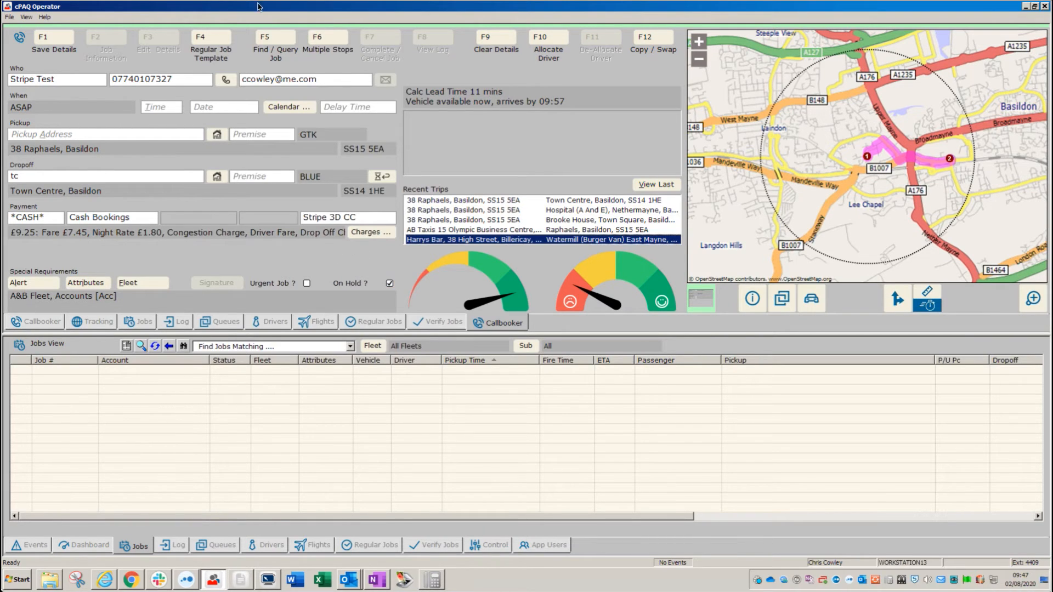
click(54, 35)
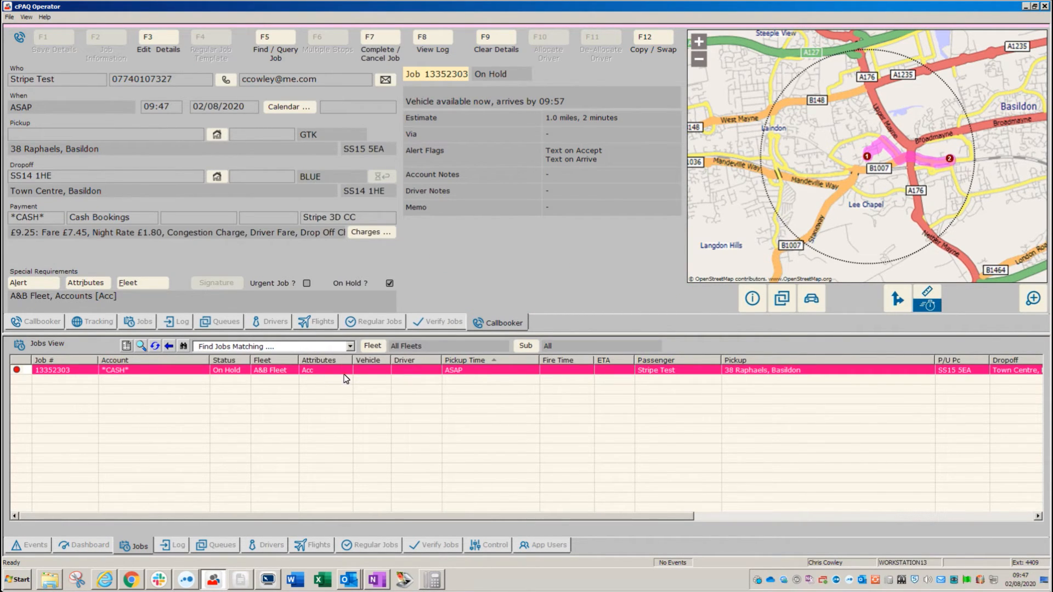
Email the pay-by-link for job 13352303 and view its log showing the PayByLink entry.
click(385, 80)
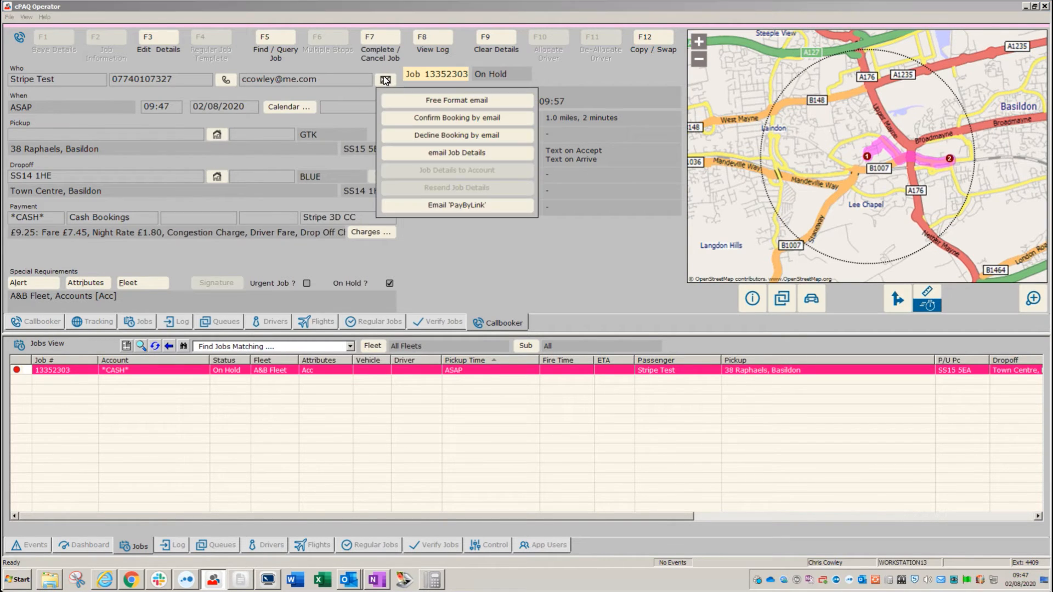
click(446, 205)
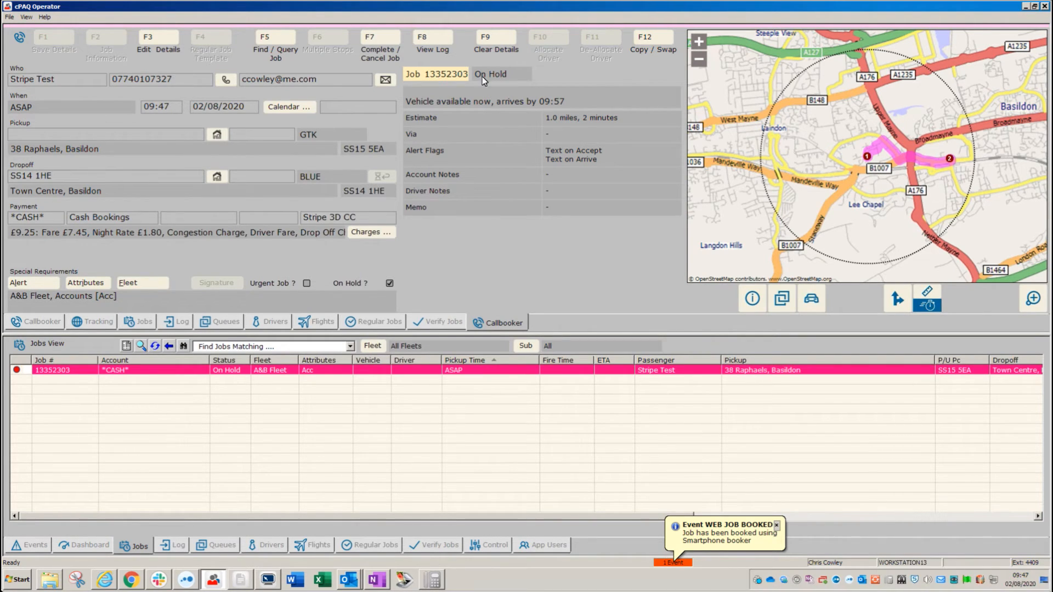
click(432, 37)
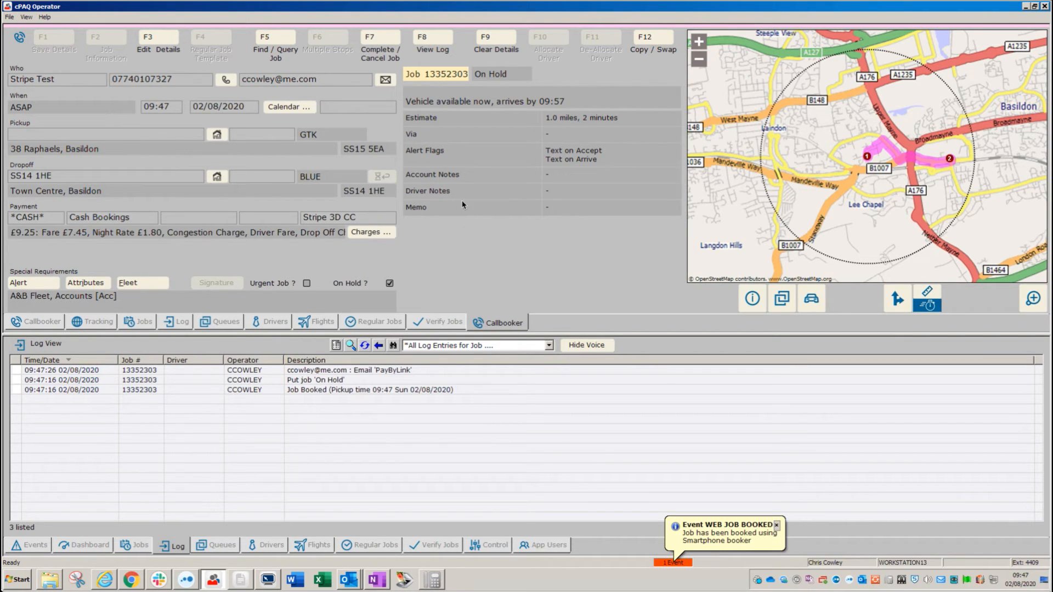
click(135, 546)
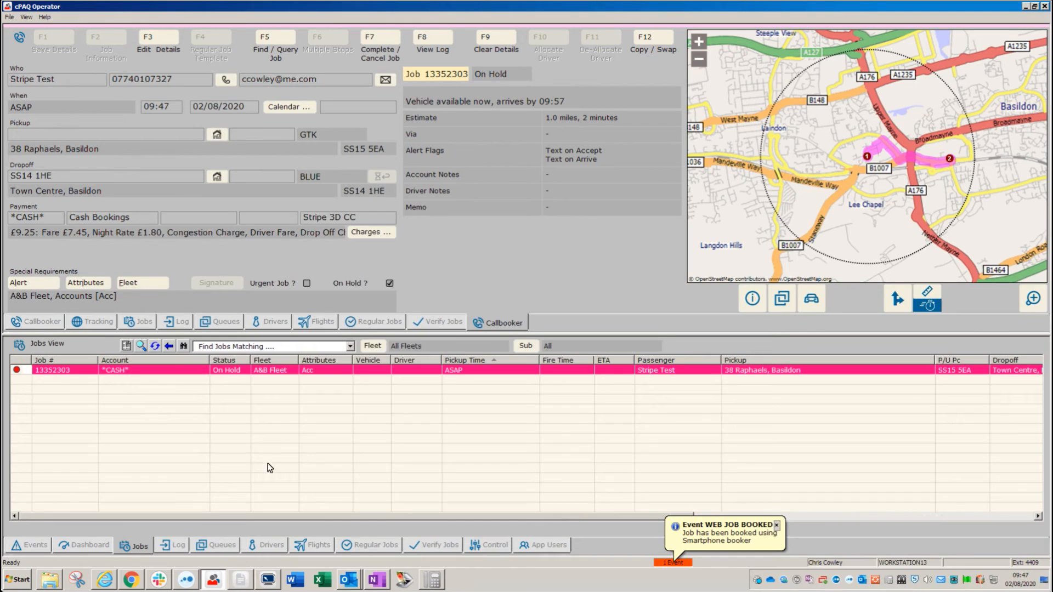
click(283, 371)
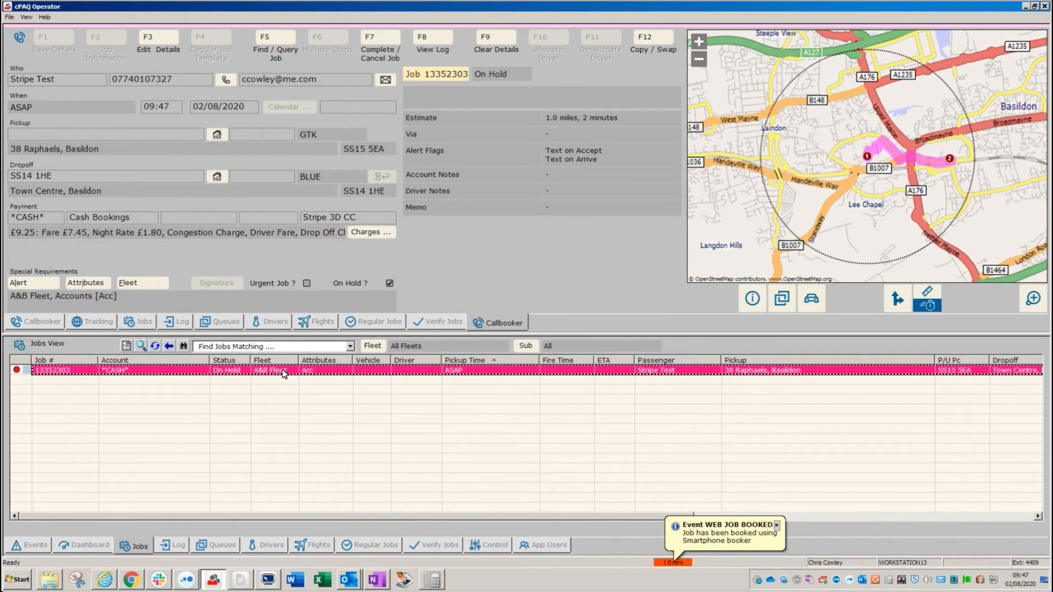
click(497, 38)
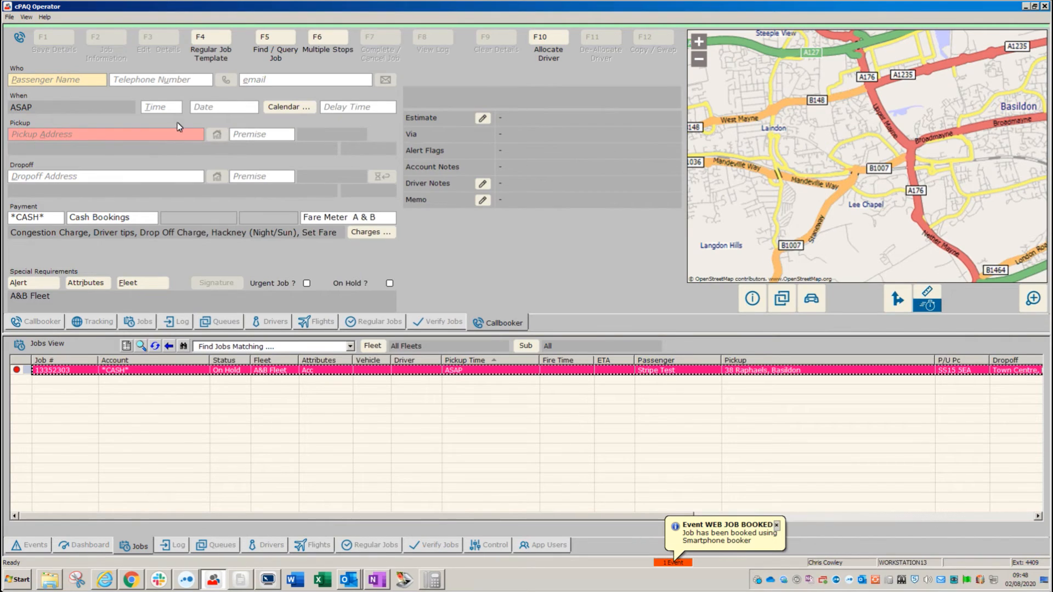
click(282, 373)
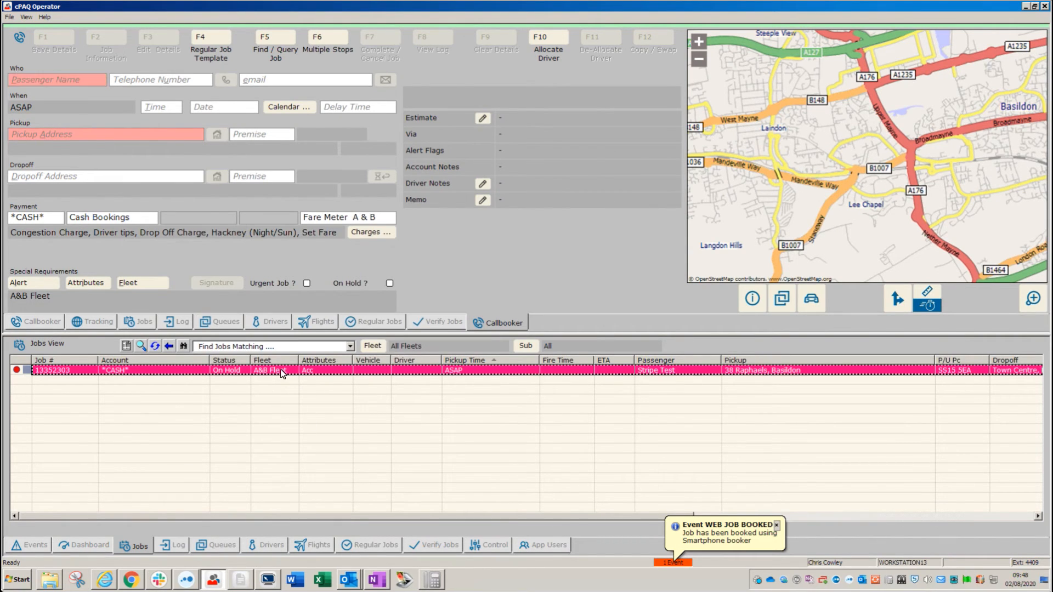
double_click(282, 373)
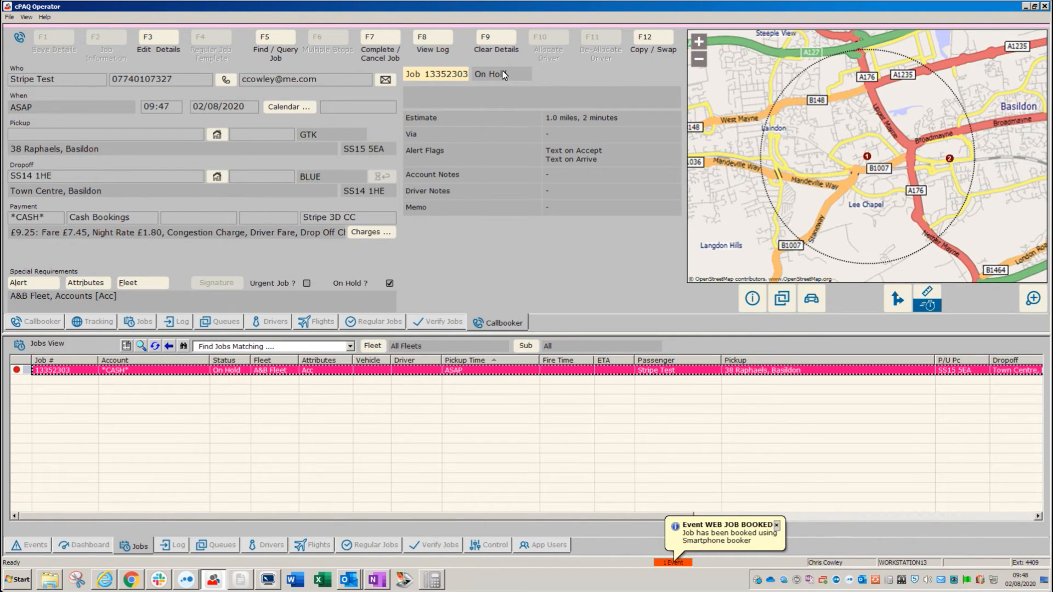
click(429, 38)
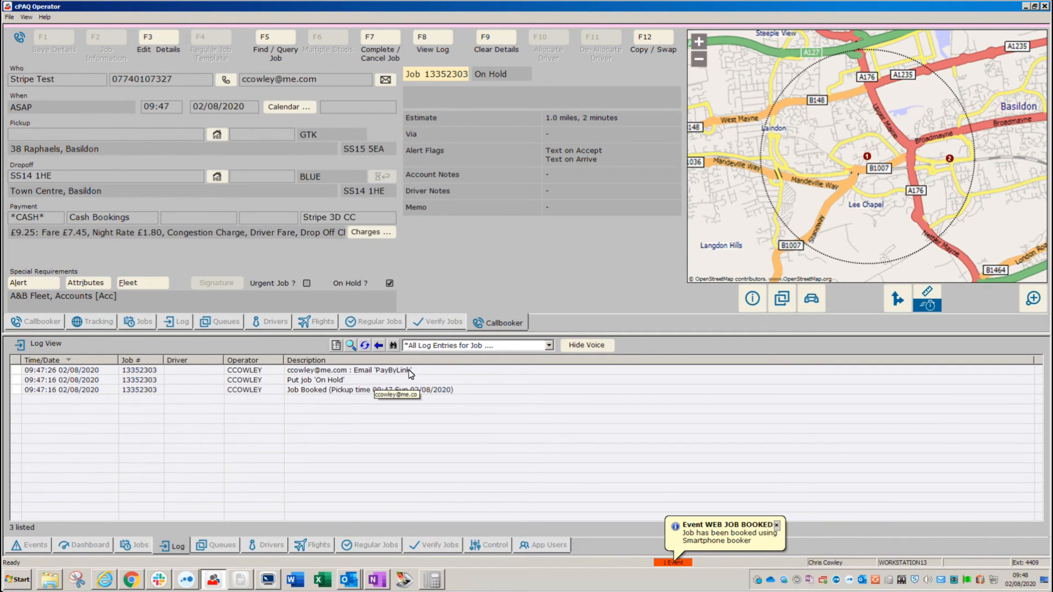
Send the 'PayByLink' text message for job 13352303 to the customer's phone.
click(226, 80)
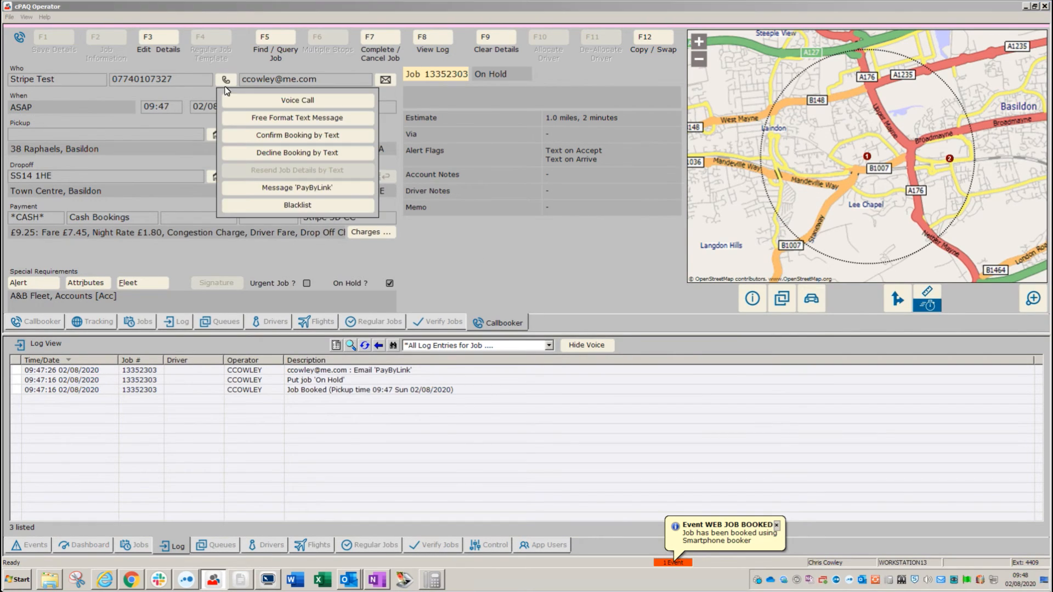
click(282, 187)
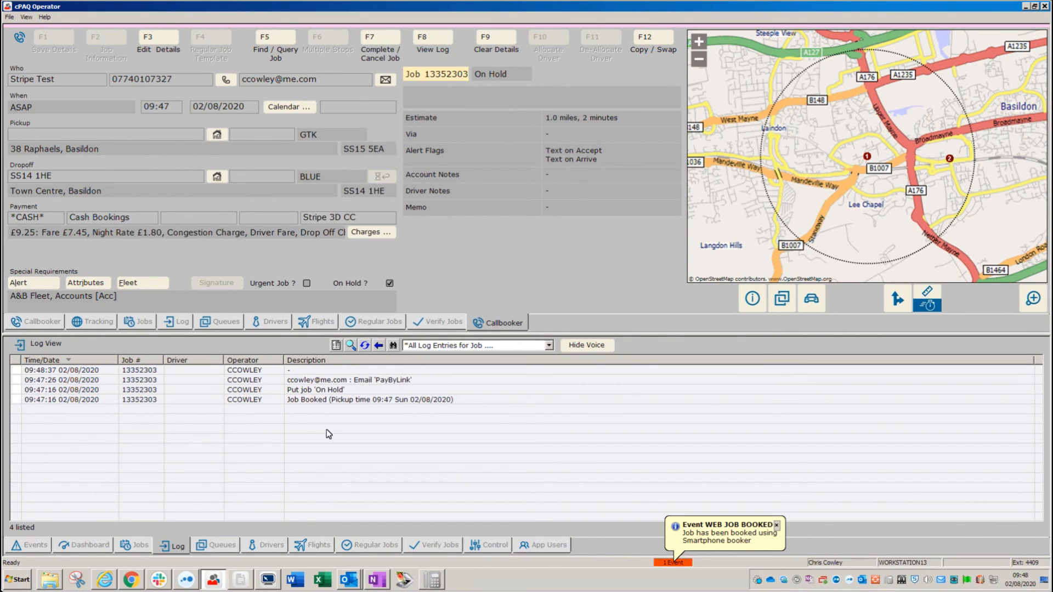
Reload job 13352303 into a cleared booking form, review its four log entries, and return to Jobs View.
click(139, 546)
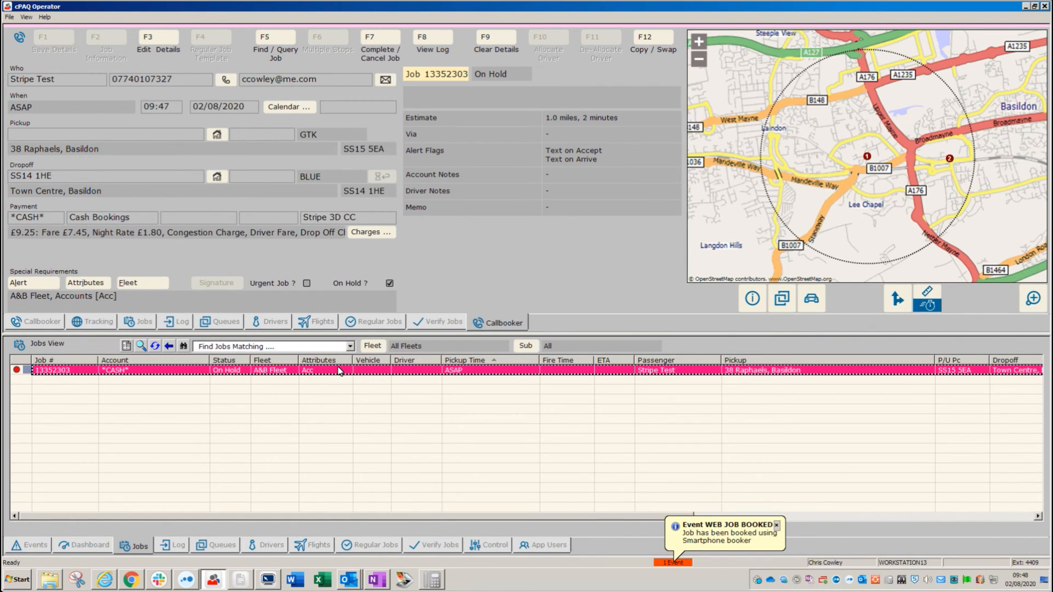
click(496, 43)
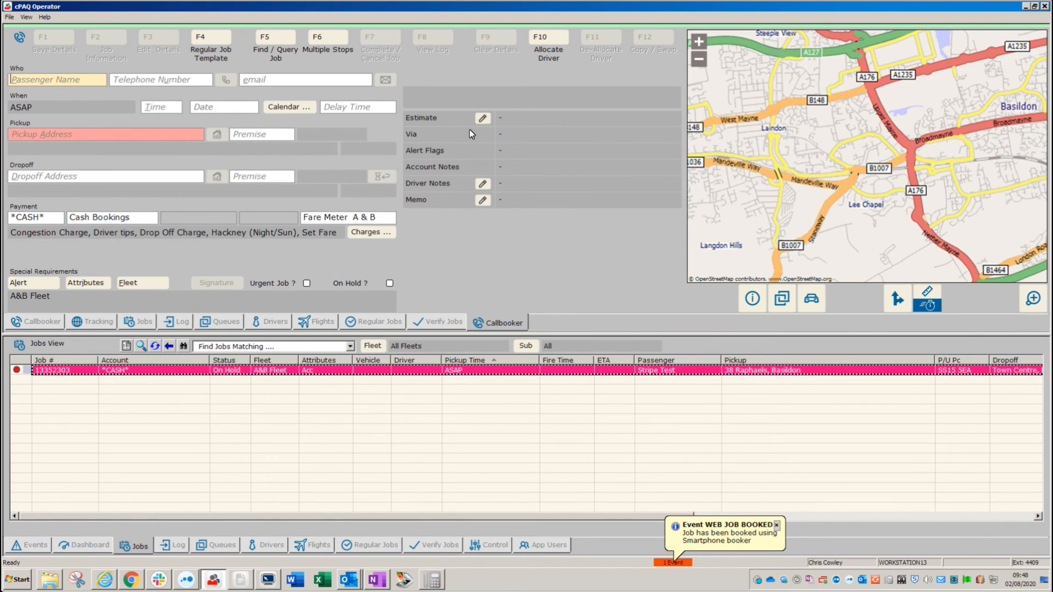
double_click(328, 371)
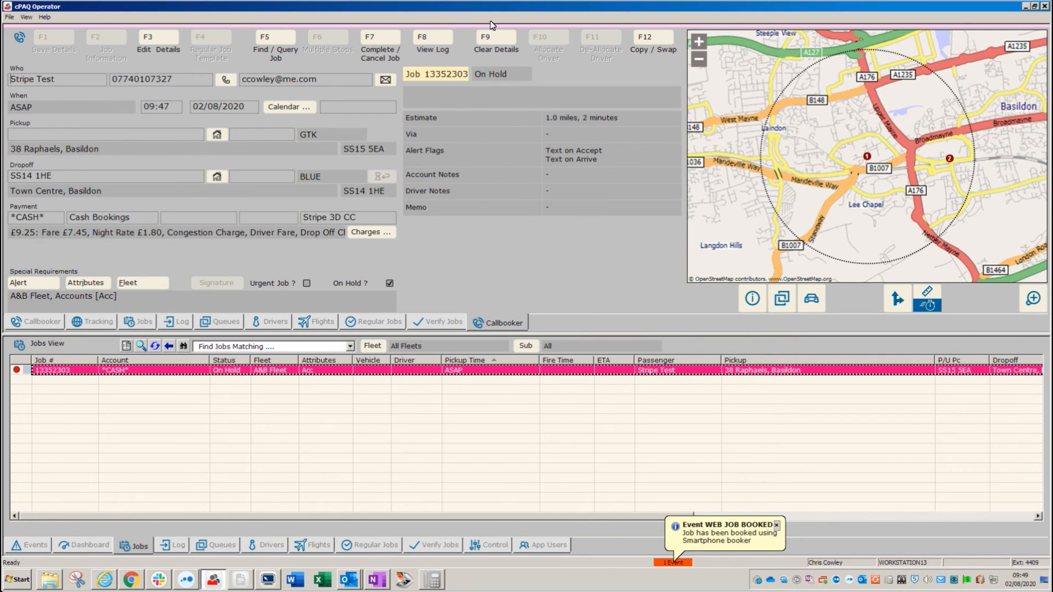
click(427, 39)
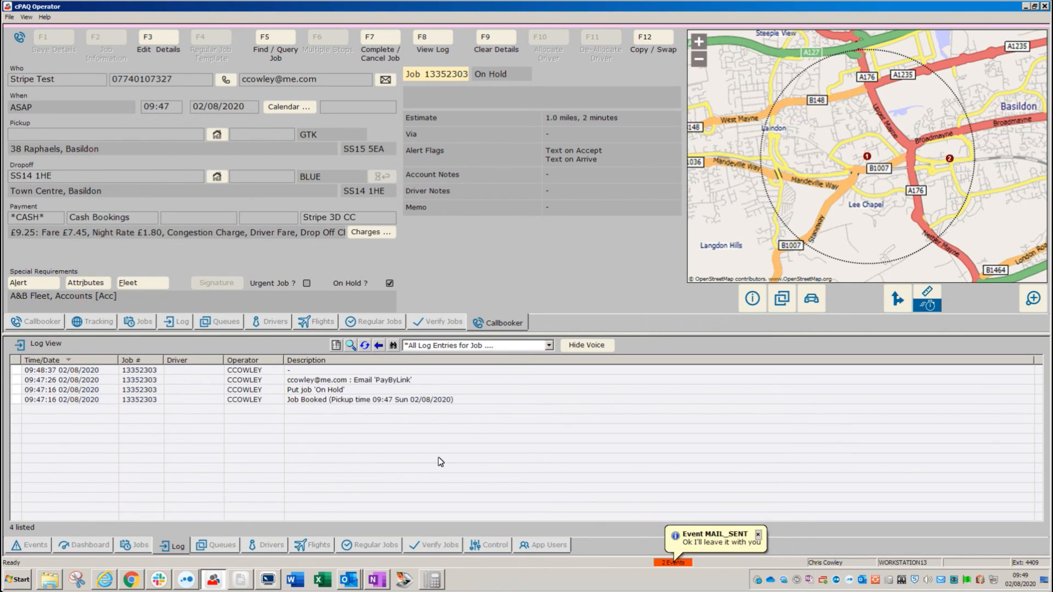
click(135, 548)
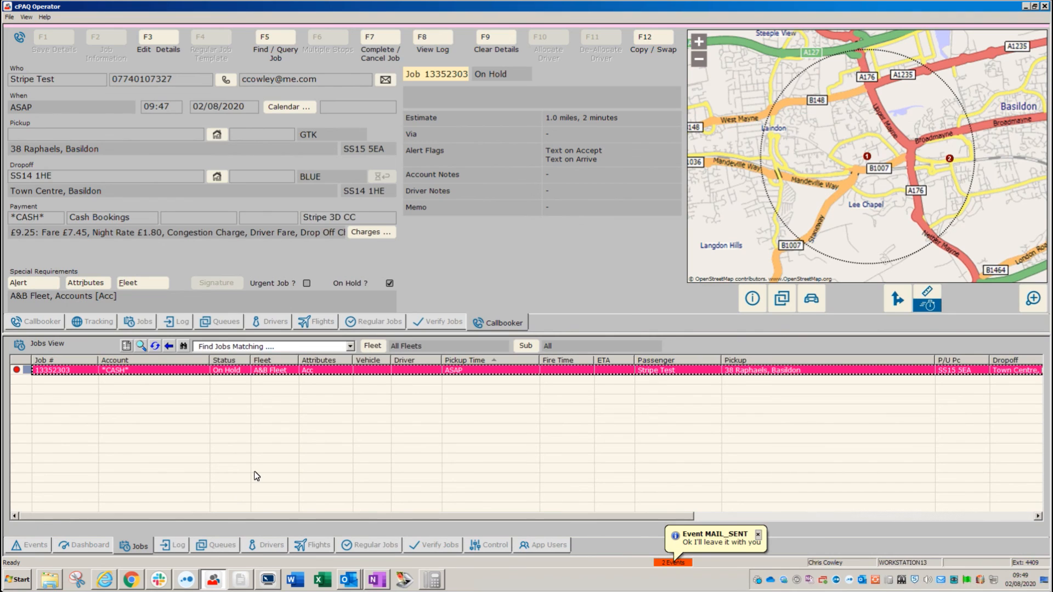